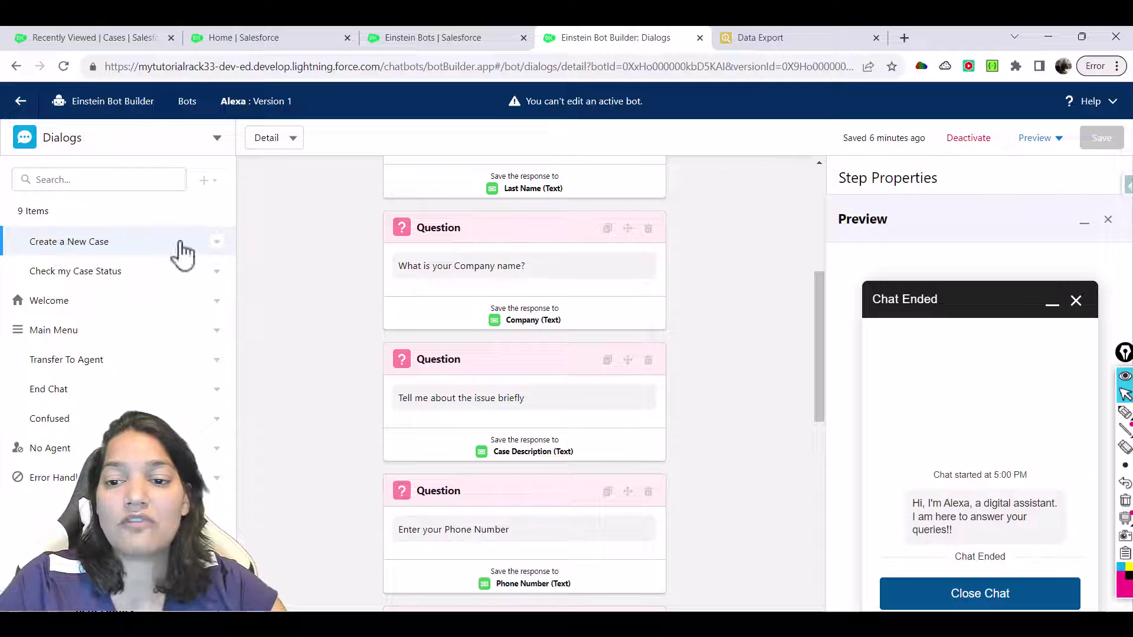
# Scroll the canvas down through the Create a New Case dialog's steps
pyautogui.moveTo(825, 371); pyautogui.dragTo(816, 525)
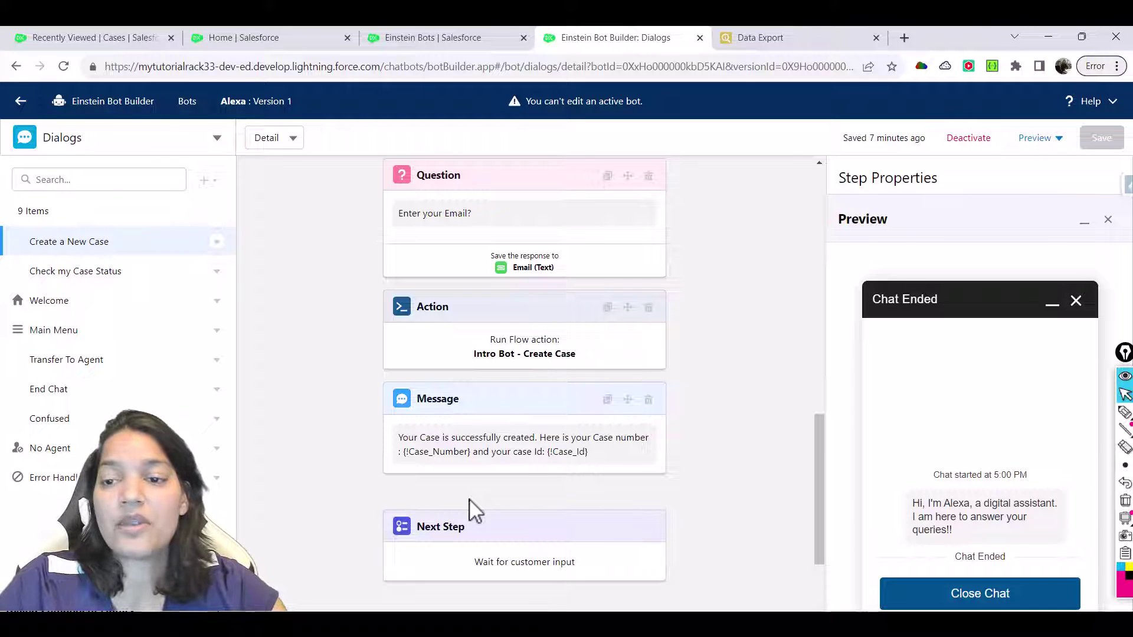
# Deactivate the Alexa bot and select the Create a New Case dialog's final Next Step
pyautogui.click(969, 146)
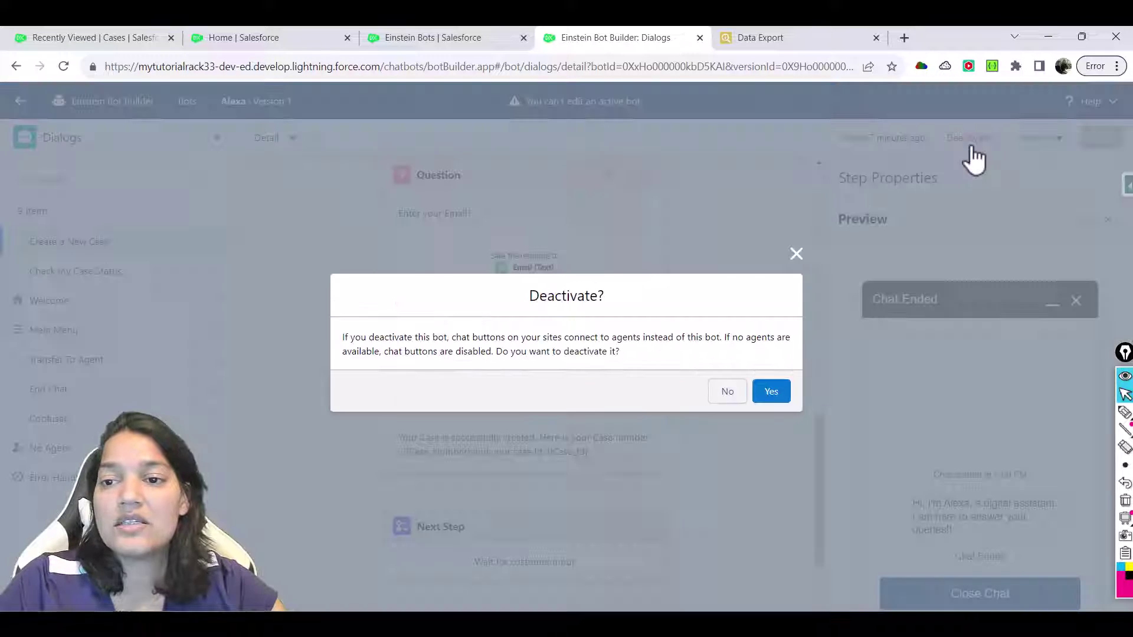
pyautogui.click(780, 395)
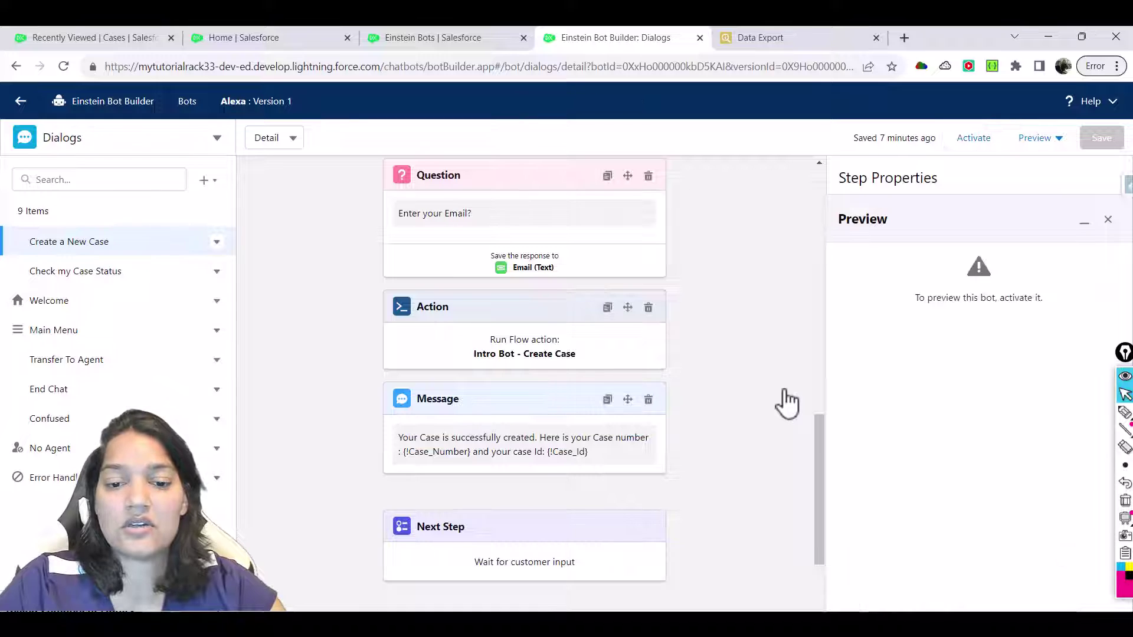
pyautogui.moveTo(824, 480); pyautogui.dragTo(826, 514)
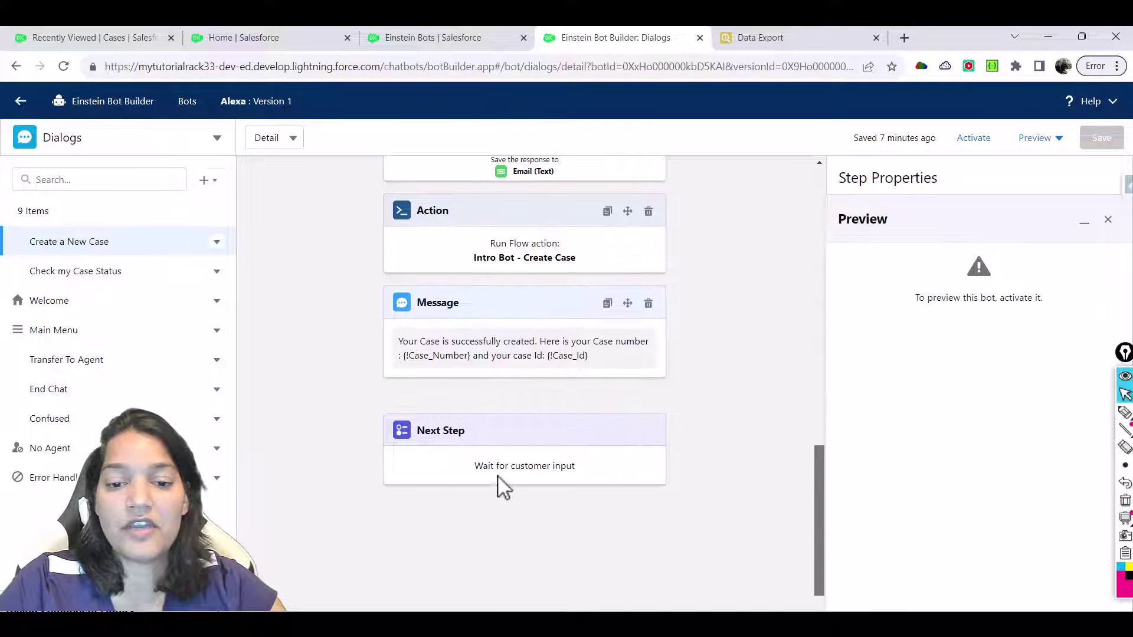
pyautogui.click(511, 468)
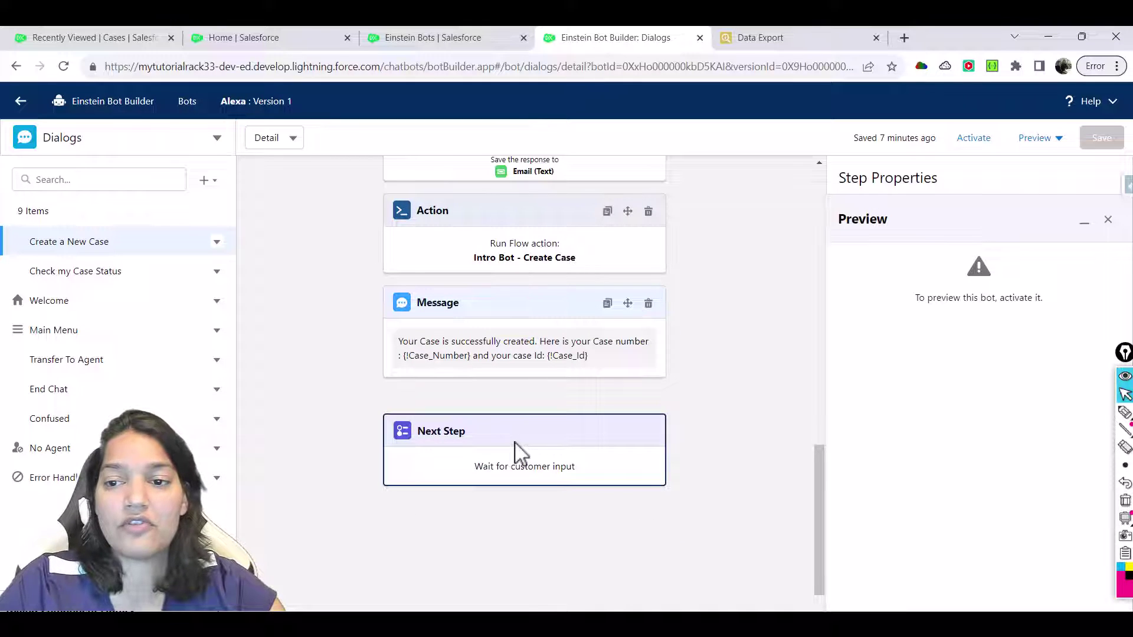
# Set the final Next Step to Transfer to an agent
pyautogui.click(1084, 222)
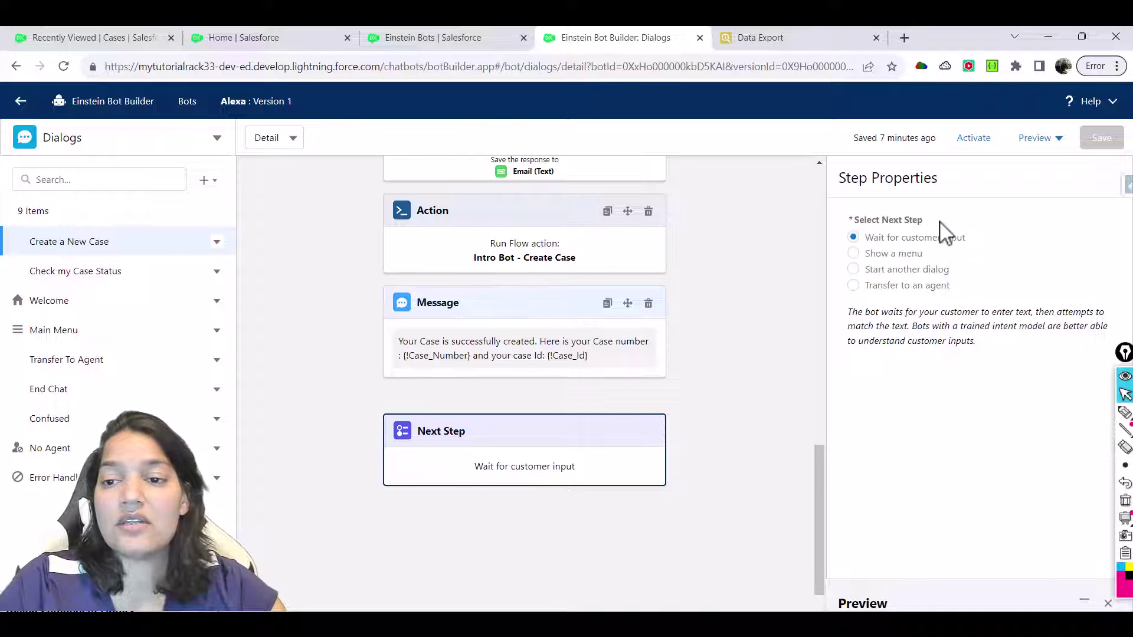
pyautogui.moveTo(934, 236); pyautogui.dragTo(842, 232)
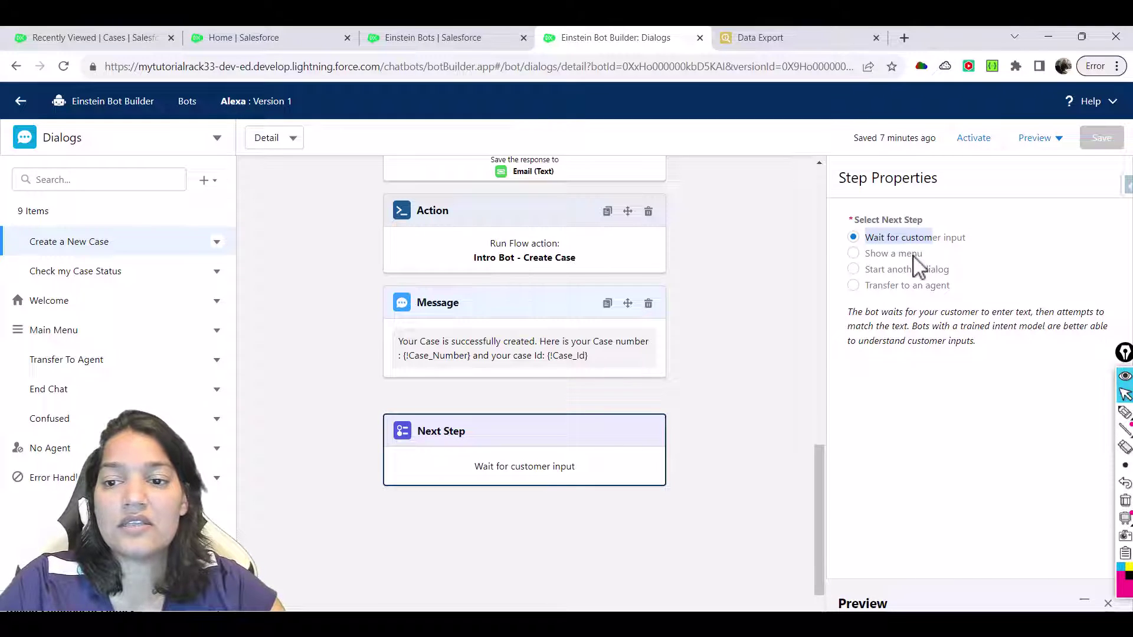
pyautogui.click(914, 258)
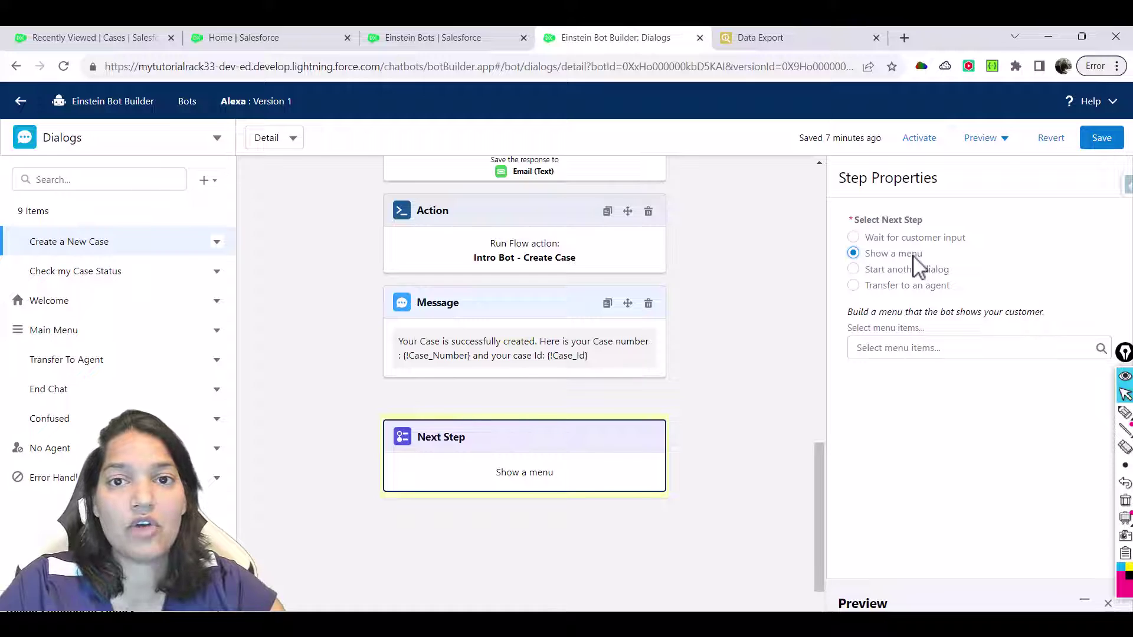
pyautogui.click(906, 271)
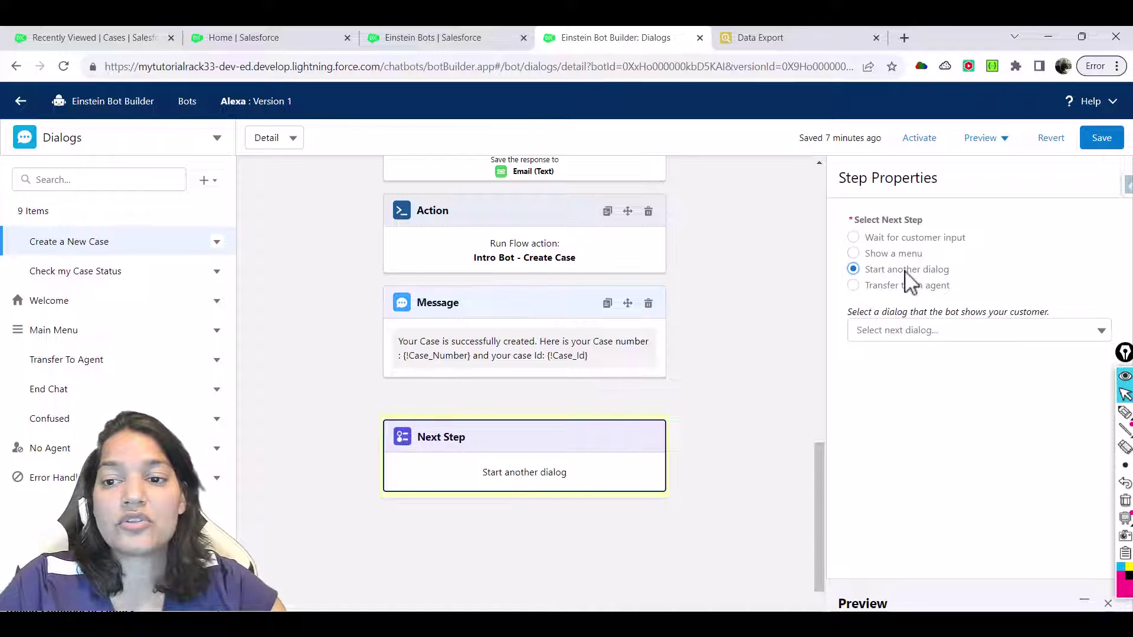
pyautogui.click(898, 332)
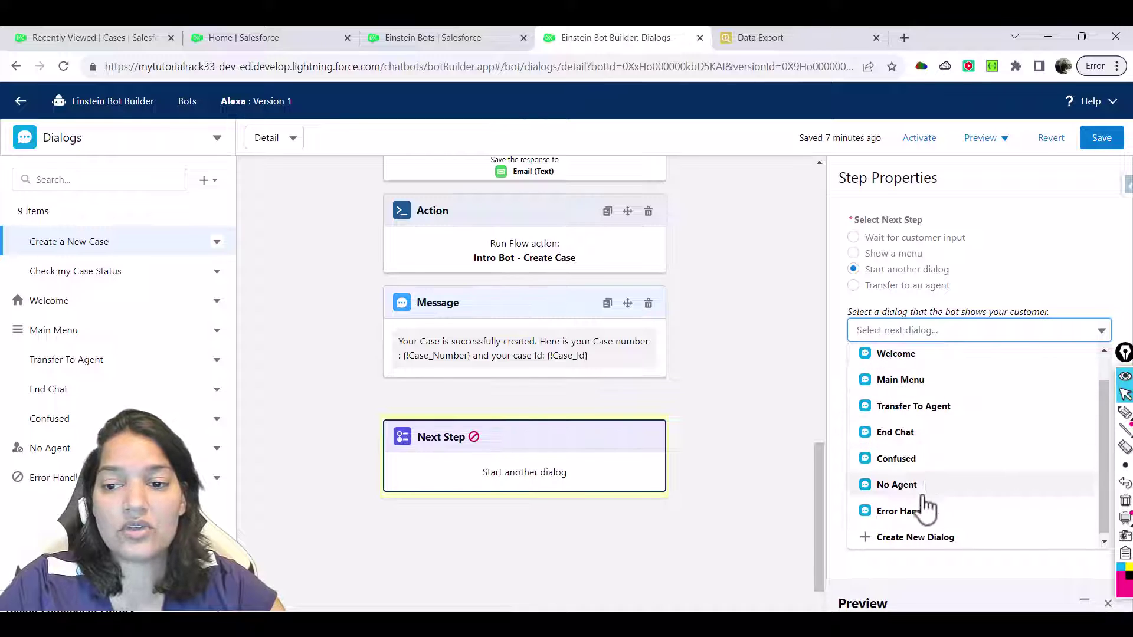
pyautogui.click(911, 288)
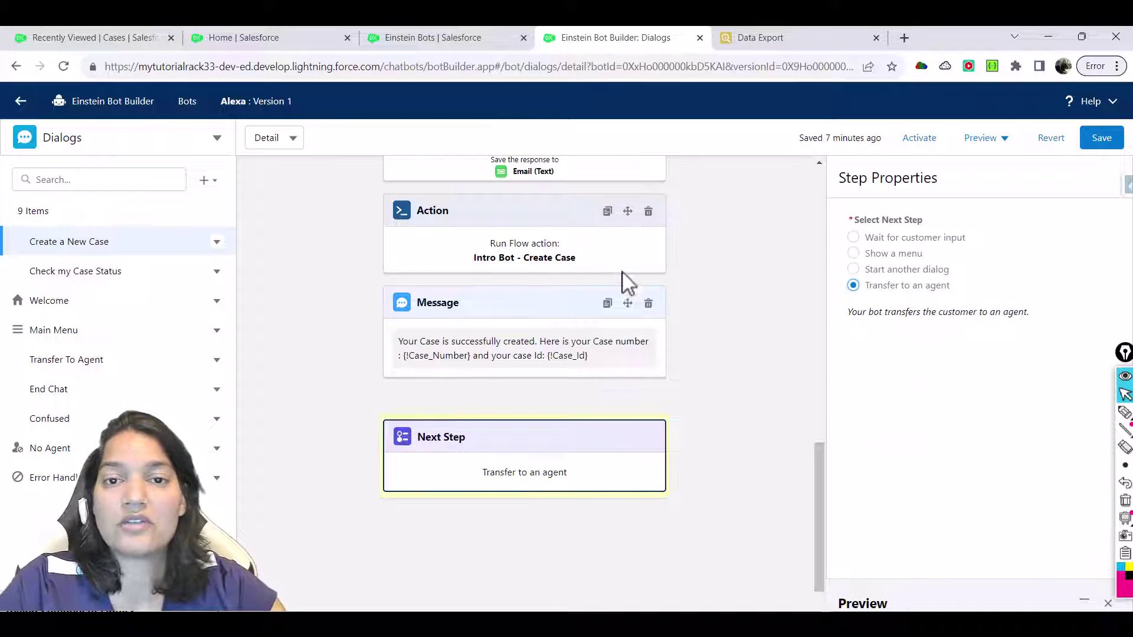
# Switch the final step back to Show a menu and add End Chat as a menu item
pyautogui.click(856, 254)
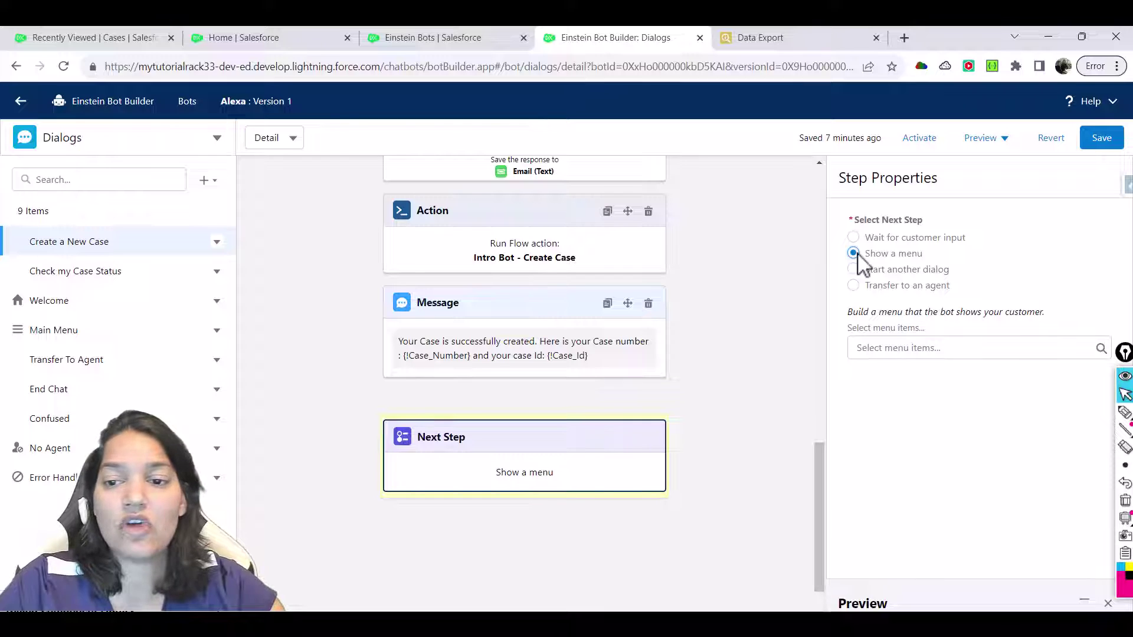
pyautogui.click(889, 347)
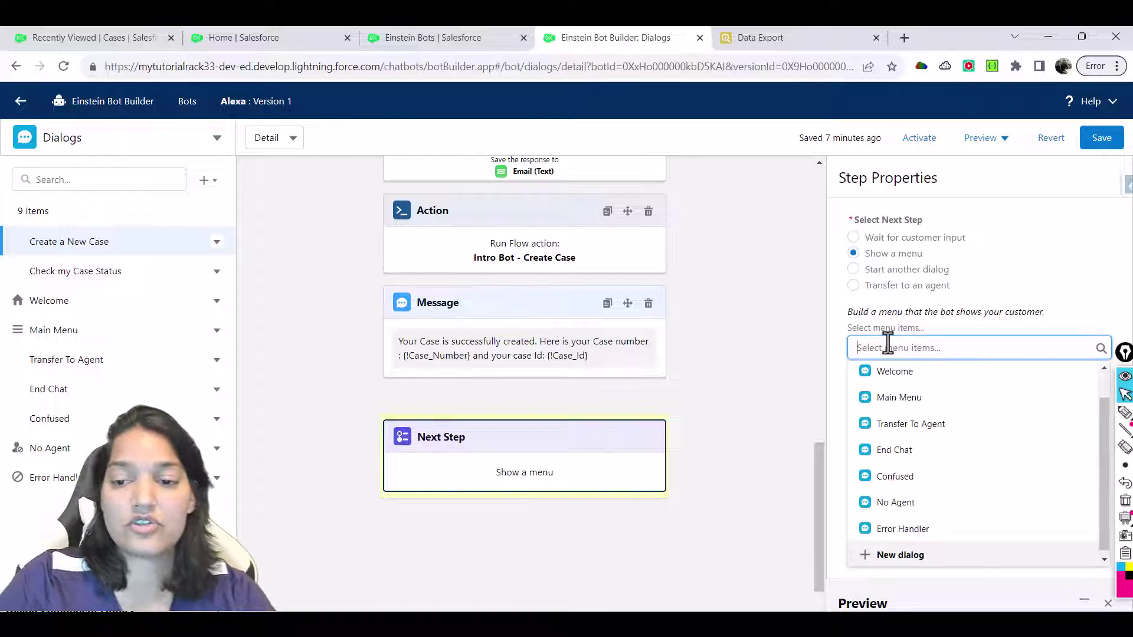
pyautogui.write('Main')
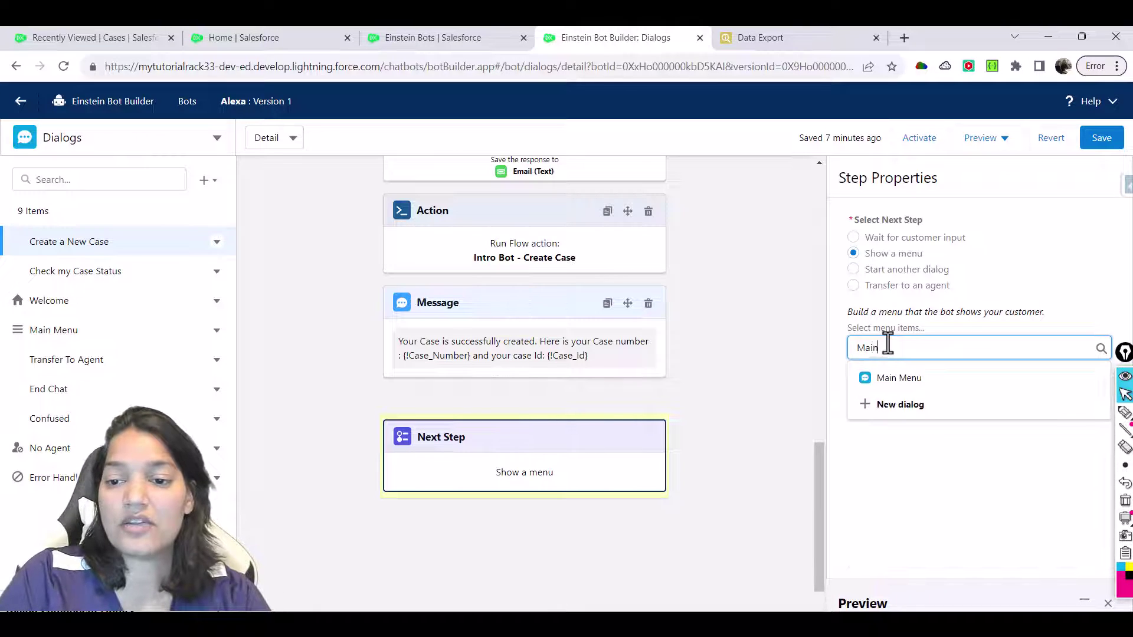
pyautogui.press('BackSpace')
pyautogui.write('End')
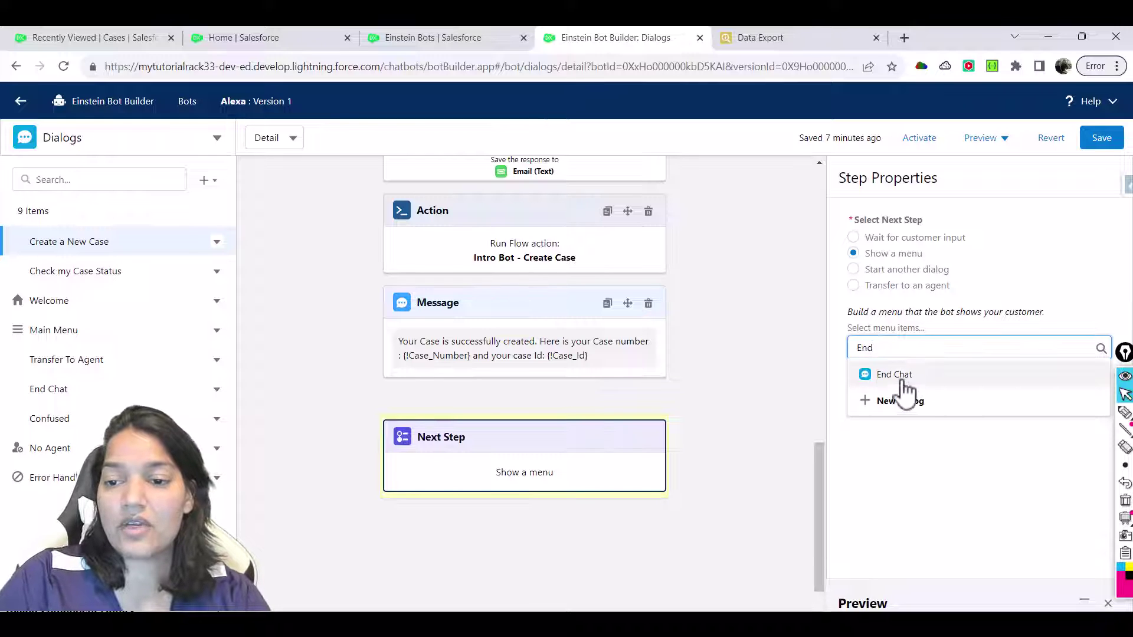
pyautogui.click(894, 374)
# Add Main Menu and Transfer To Agent as menu items and save the bot
pyautogui.click(904, 348)
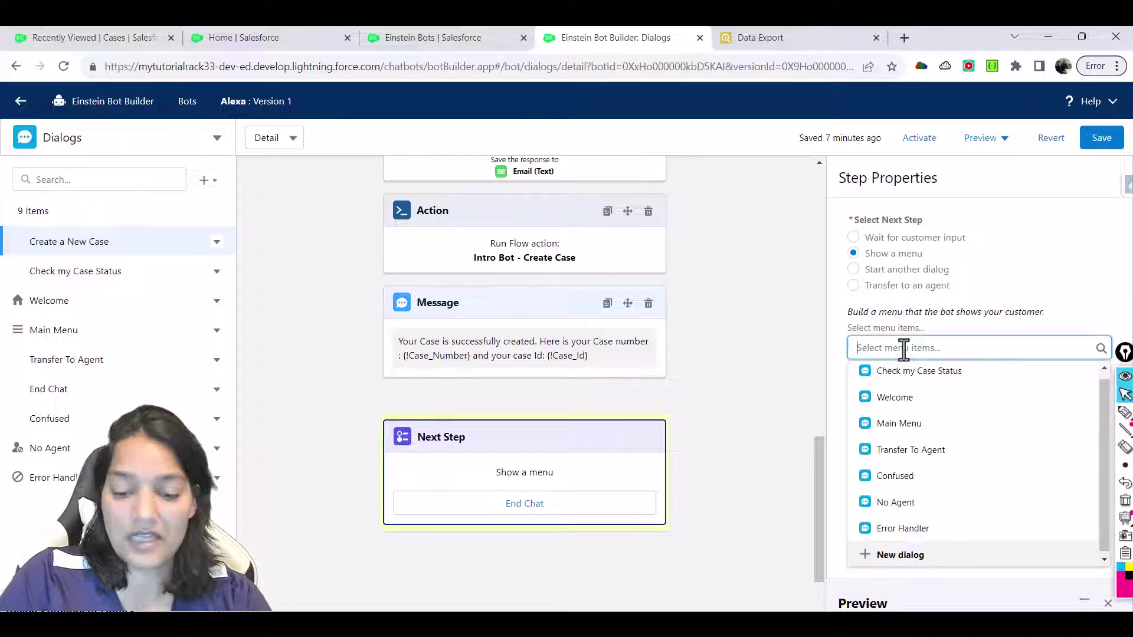
pyautogui.write('Main')
pyautogui.click(901, 375)
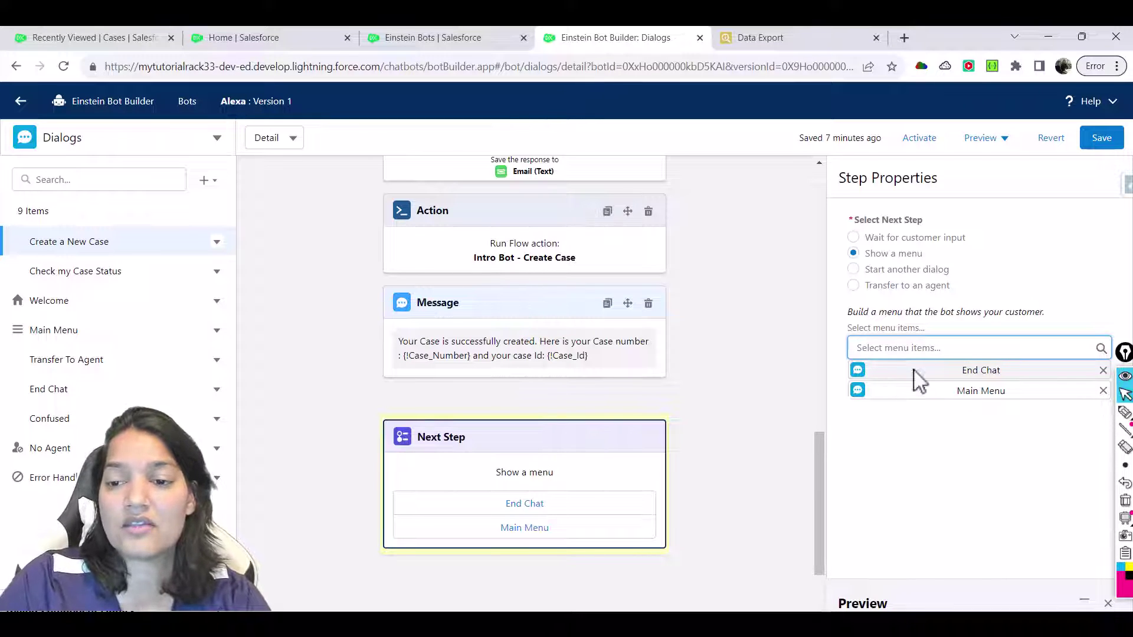
pyautogui.click(921, 341)
pyautogui.write('Tra')
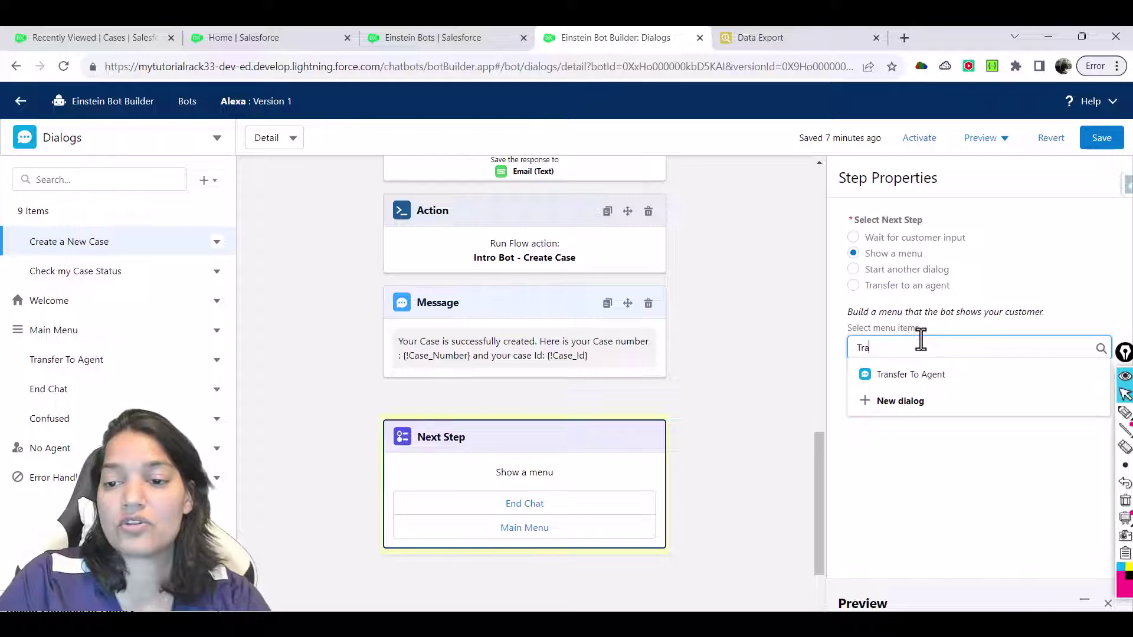
pyautogui.click(915, 374)
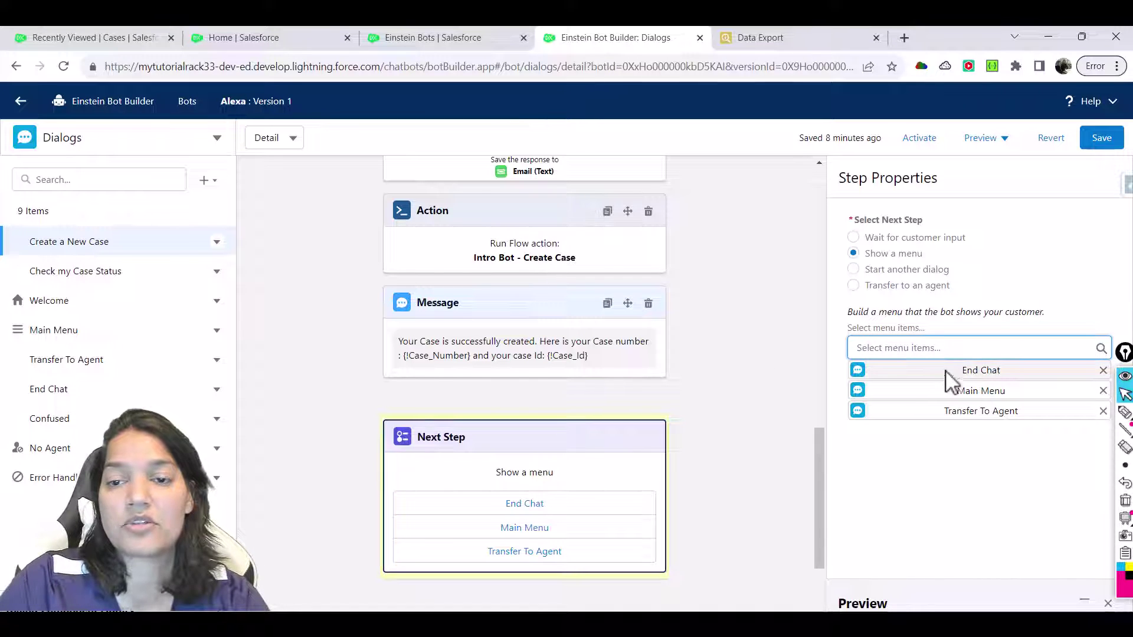
pyautogui.click(1102, 140)
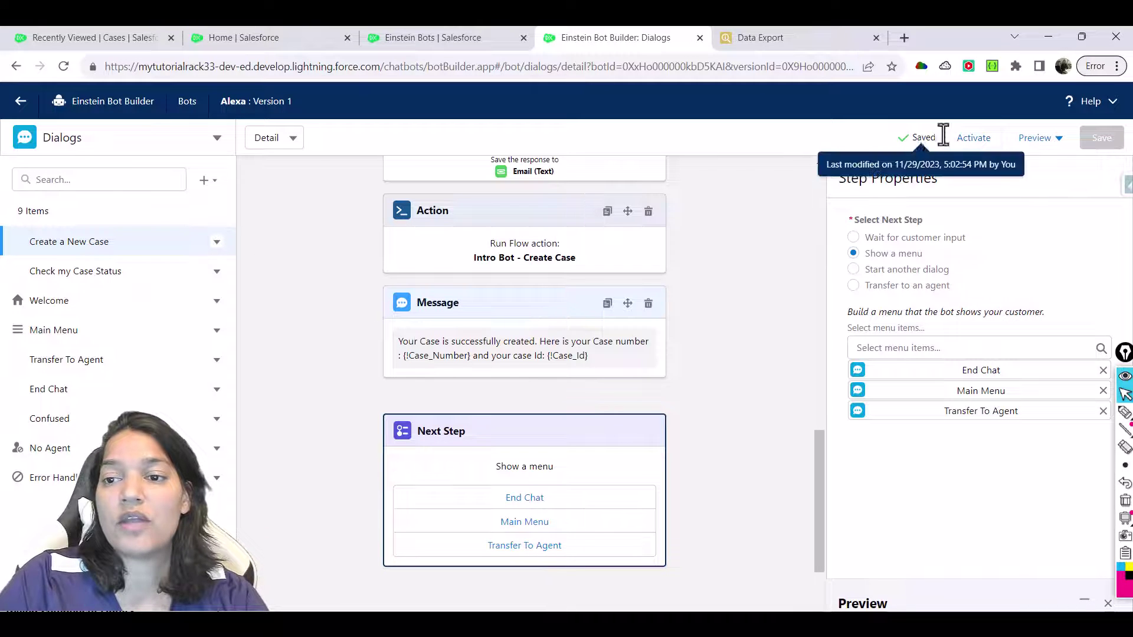
# Reactivate the Alexa bot, launch Rich Content Preview, and start Chat with an Expert
pyautogui.click(973, 142)
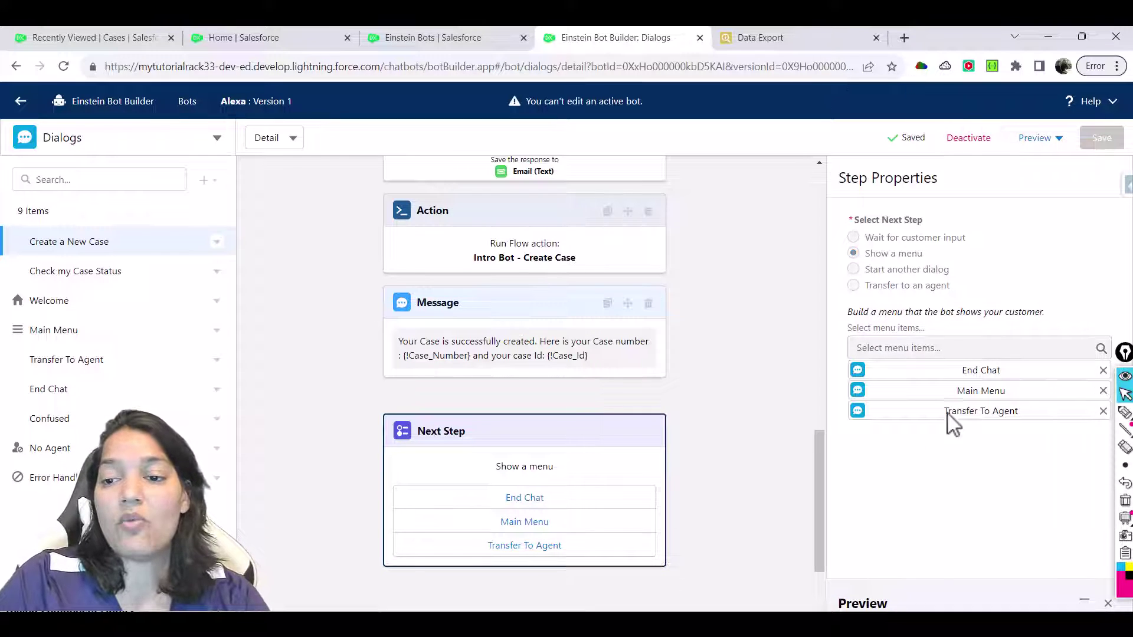
pyautogui.click(1037, 138)
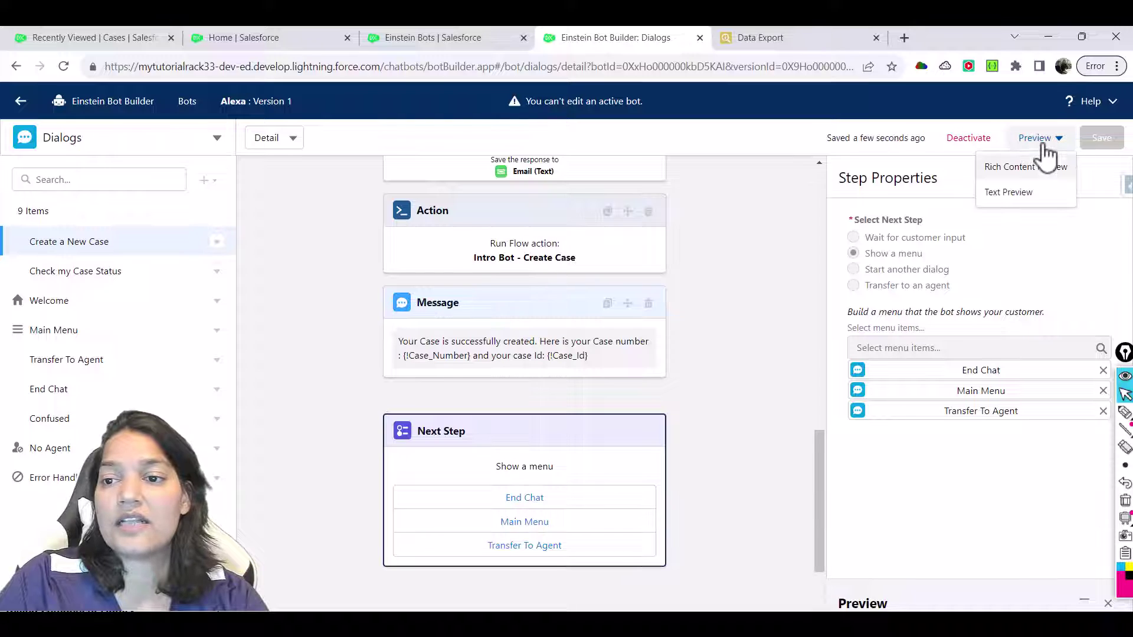
pyautogui.click(1026, 168)
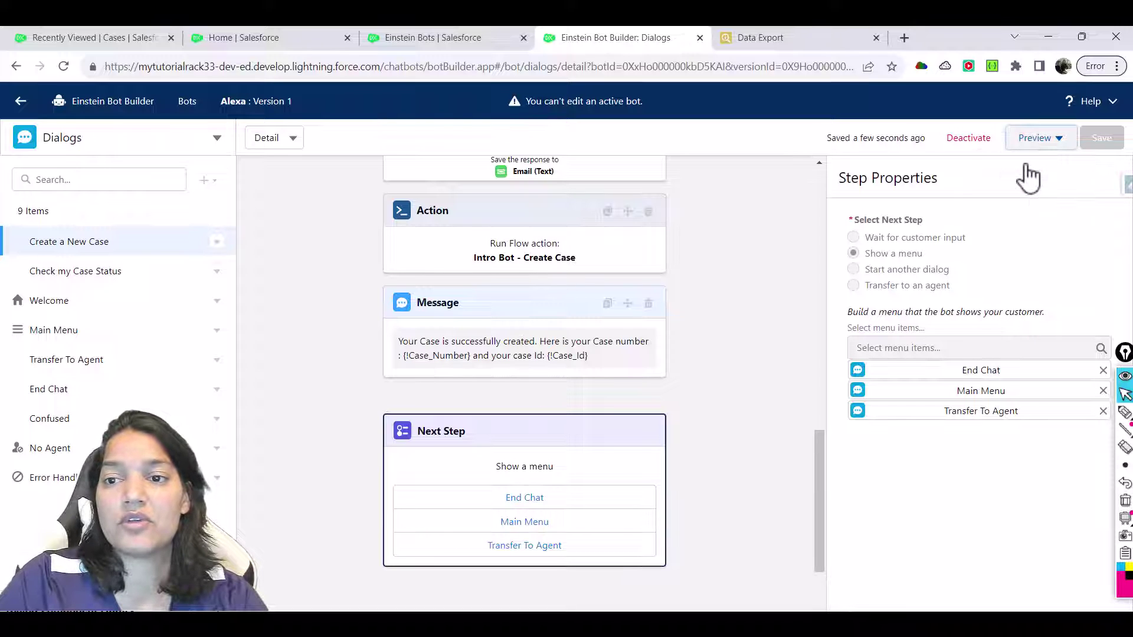
pyautogui.click(1039, 139)
pyautogui.click(1042, 168)
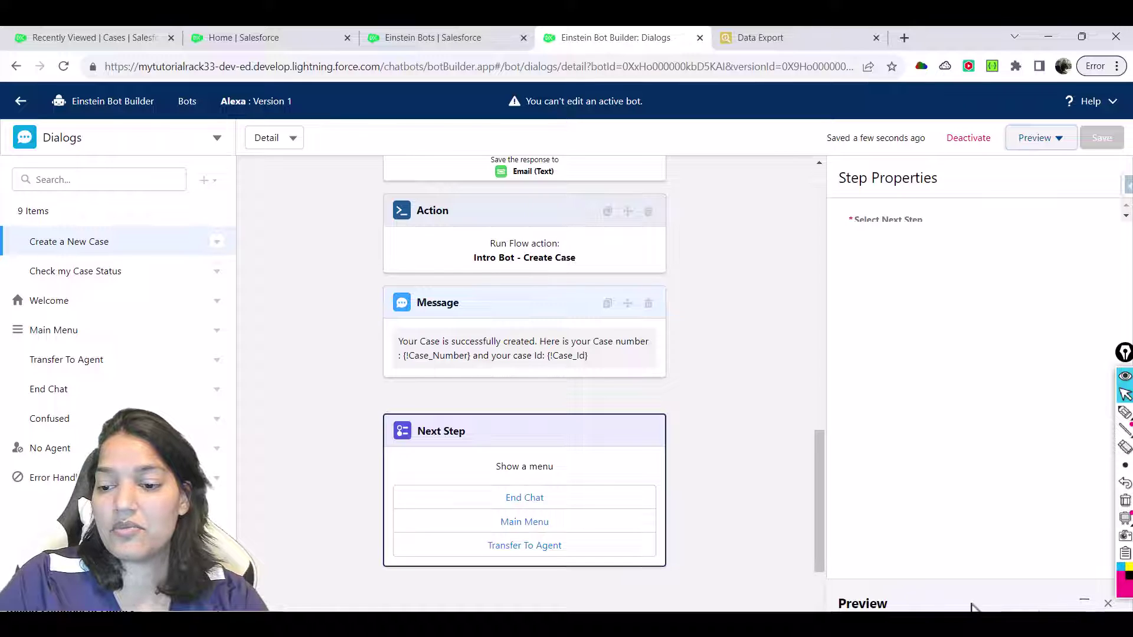
pyautogui.click(1088, 602)
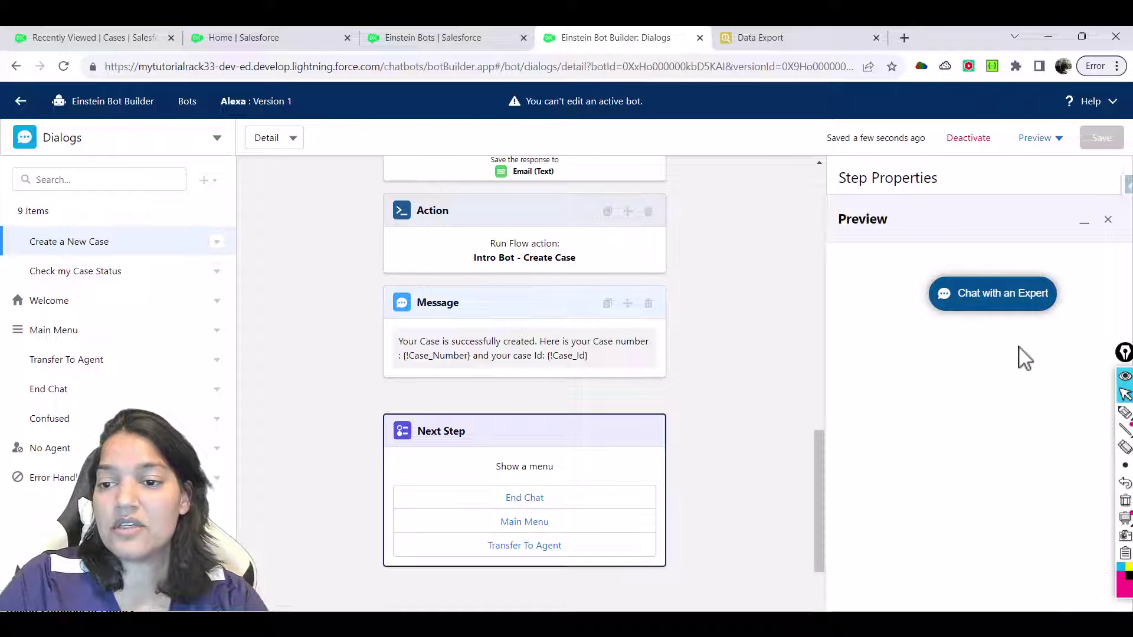
pyautogui.click(1019, 315)
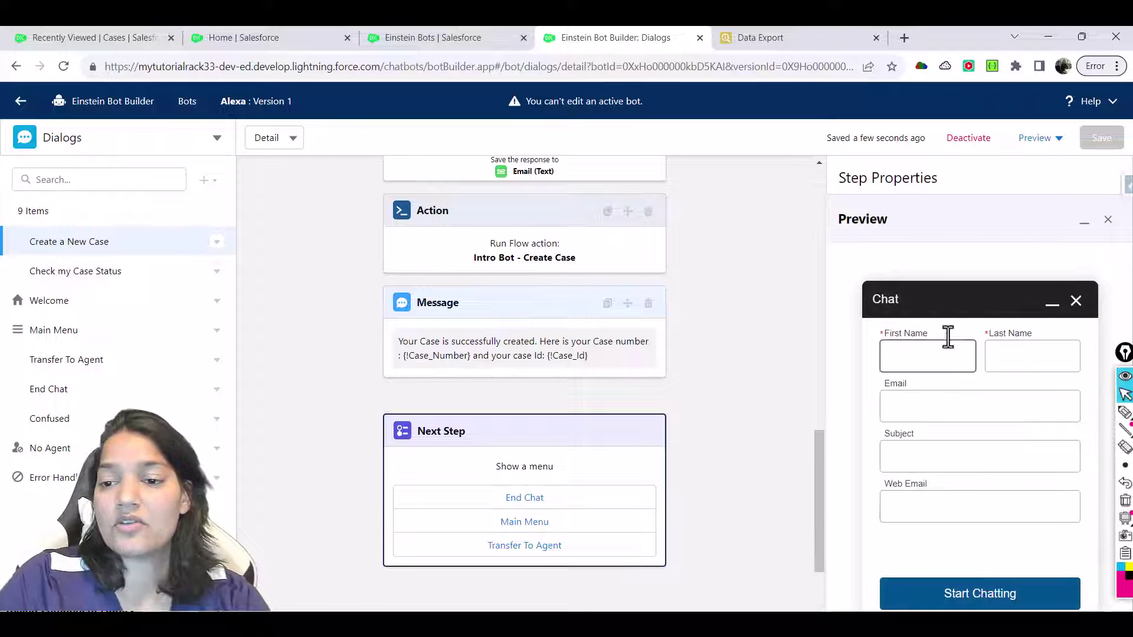
# Fill the pre-chat form with 'dd' as first and last name and start chatting
pyautogui.click(938, 354)
pyautogui.write('dd')
pyautogui.click(1021, 350)
pyautogui.write('dd')
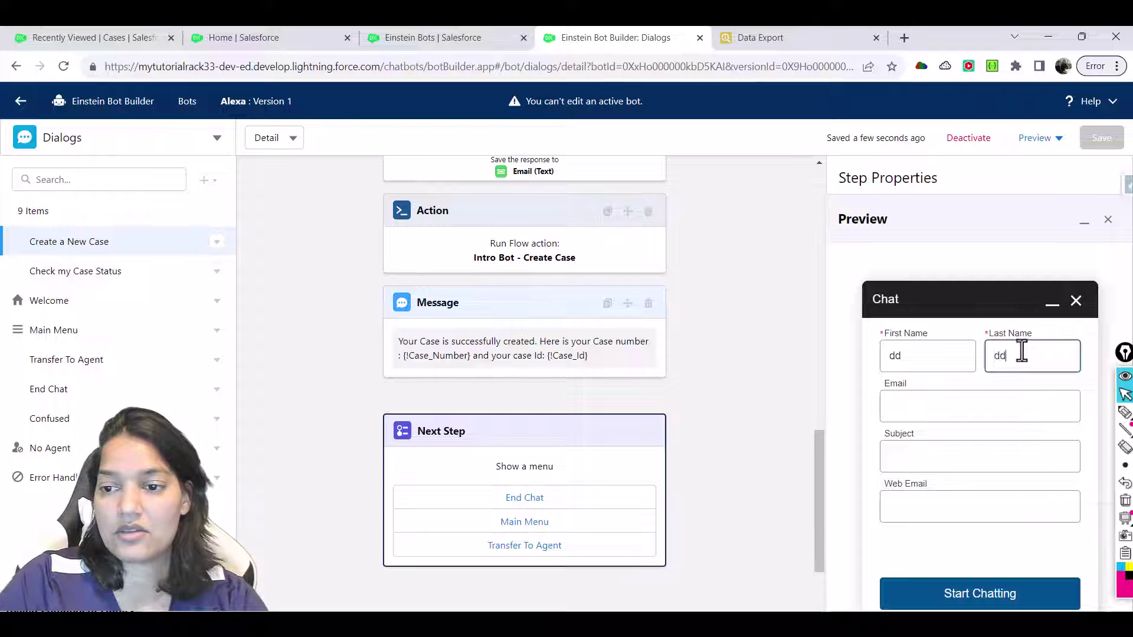
pyautogui.click(961, 593)
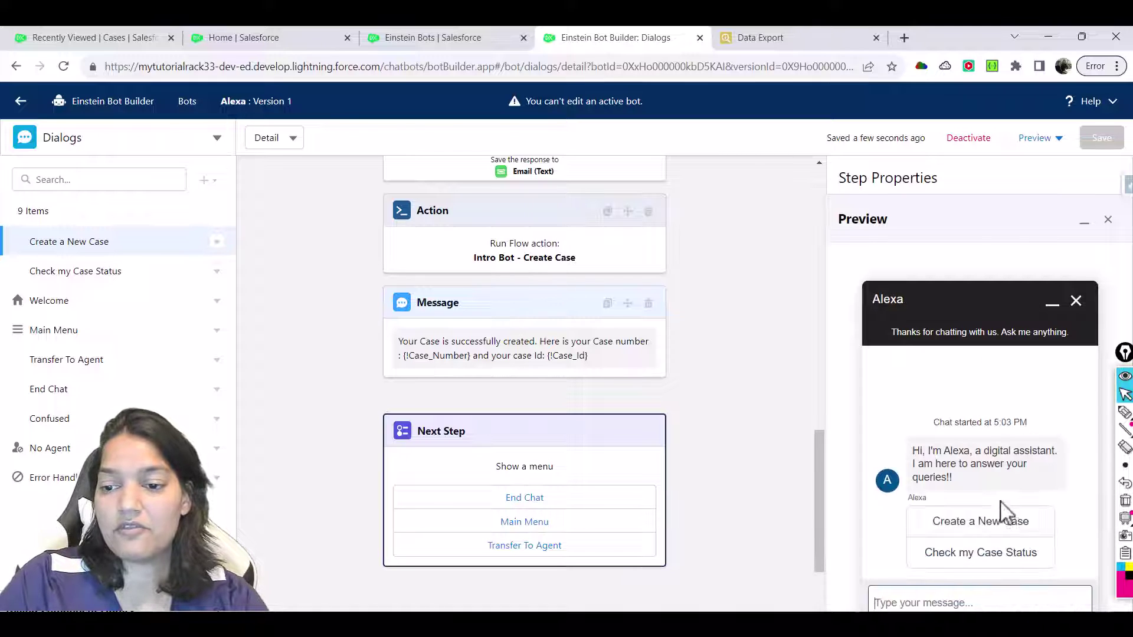
# Choose Create a New Case and give the customer's first name, last name and company 'Apple'
pyautogui.click(971, 527)
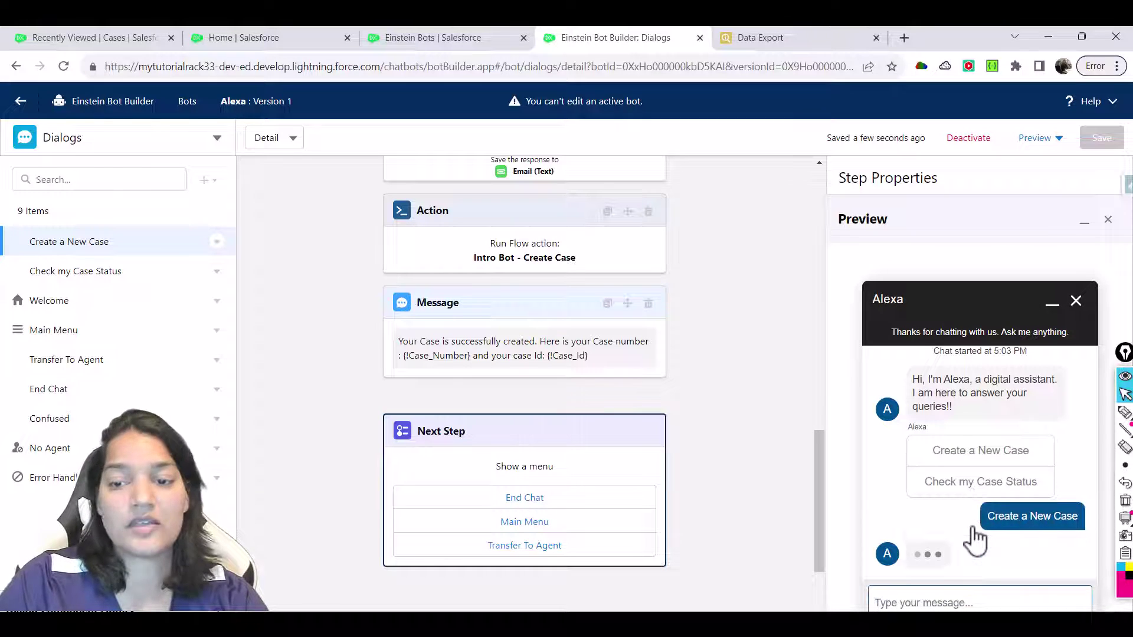
pyautogui.click(940, 598)
pyautogui.write('St')
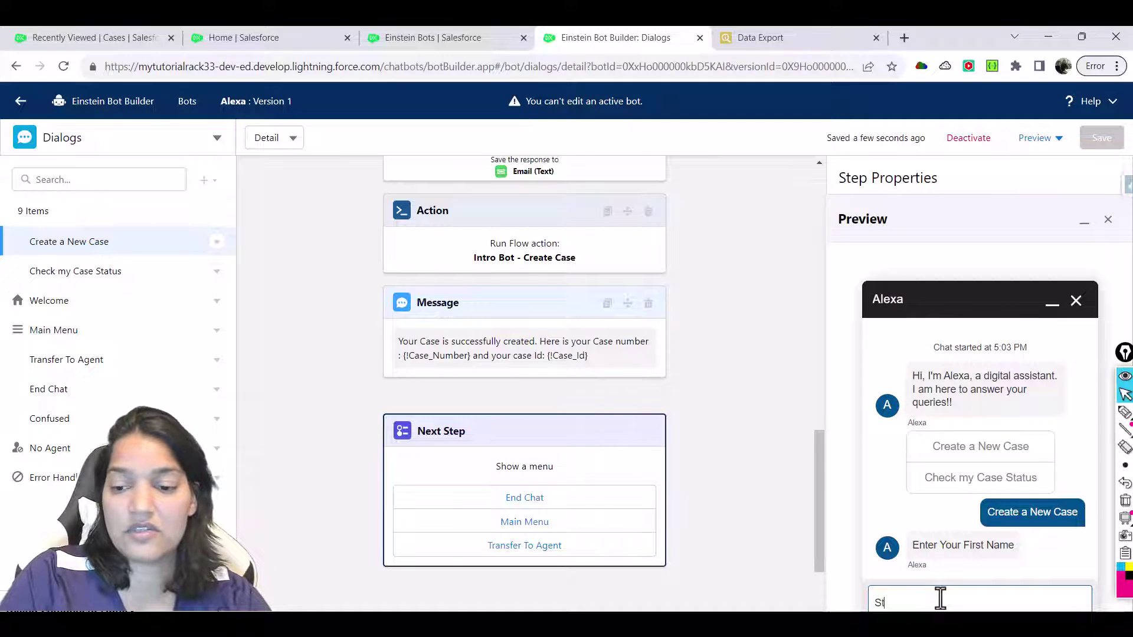
pyautogui.write('eve')
pyautogui.press('Return')
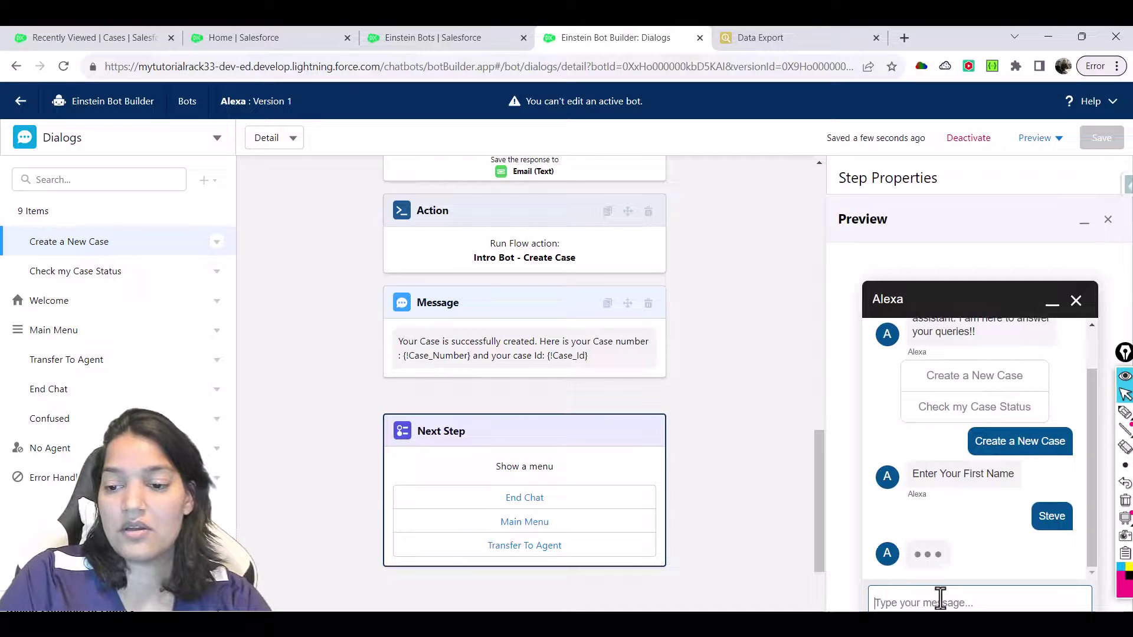
pyautogui.write('J')
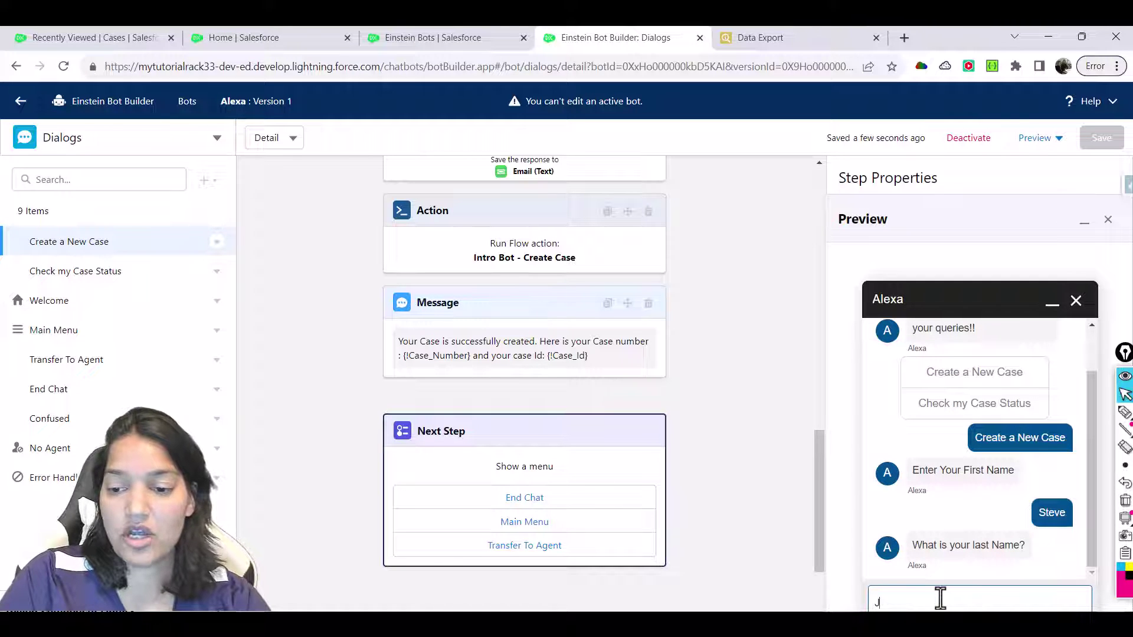
pyautogui.write('obs')
pyautogui.press('Return')
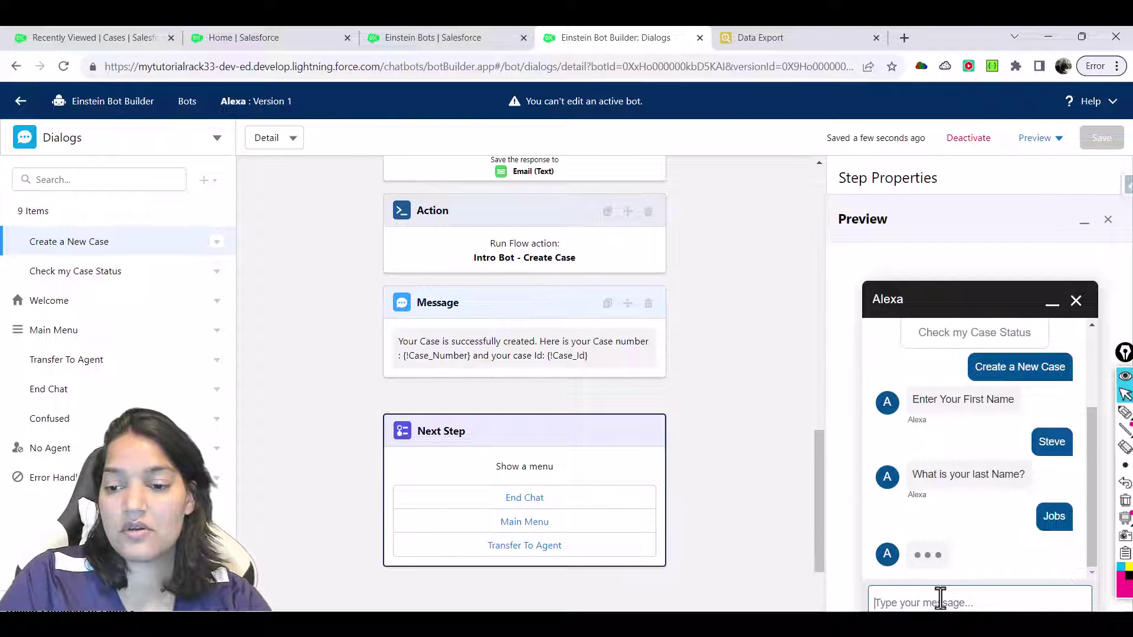
pyautogui.write('Ap')
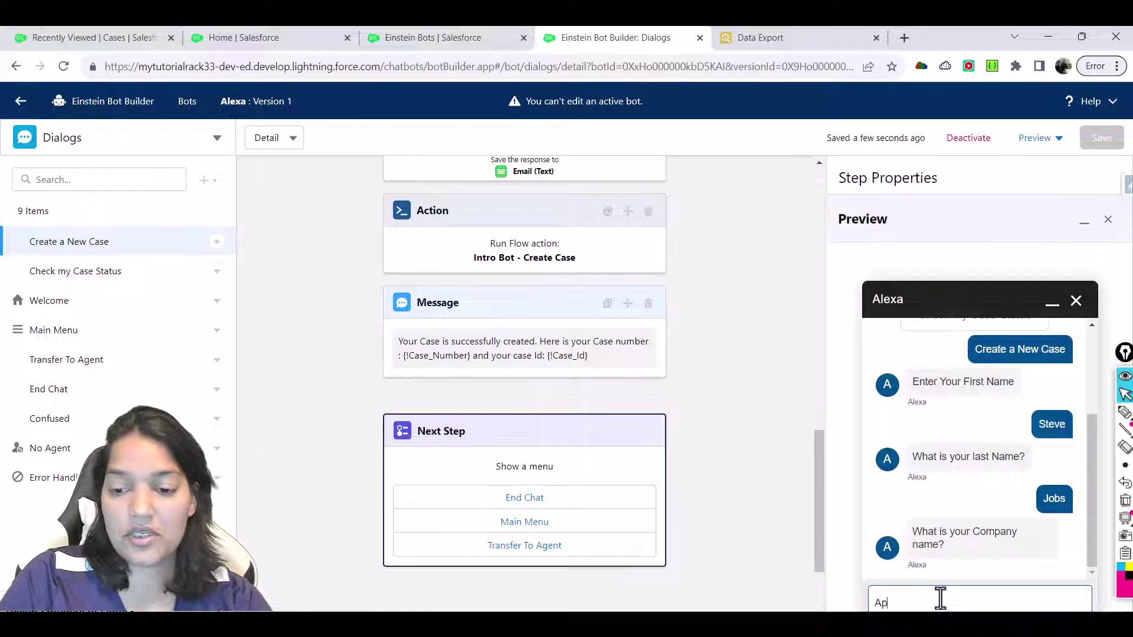
pyautogui.write('ple')
pyautogui.press('Return')
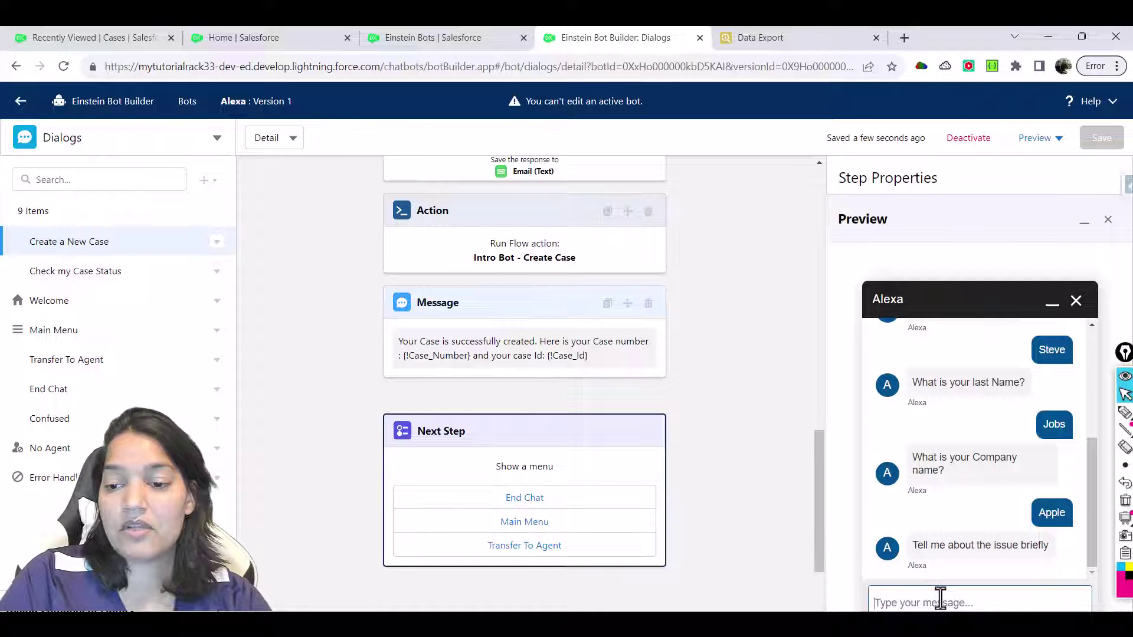
# Send issue 'Phone are not creative anymore', phone number and email, then request Transfer To Agent
pyautogui.write('C')
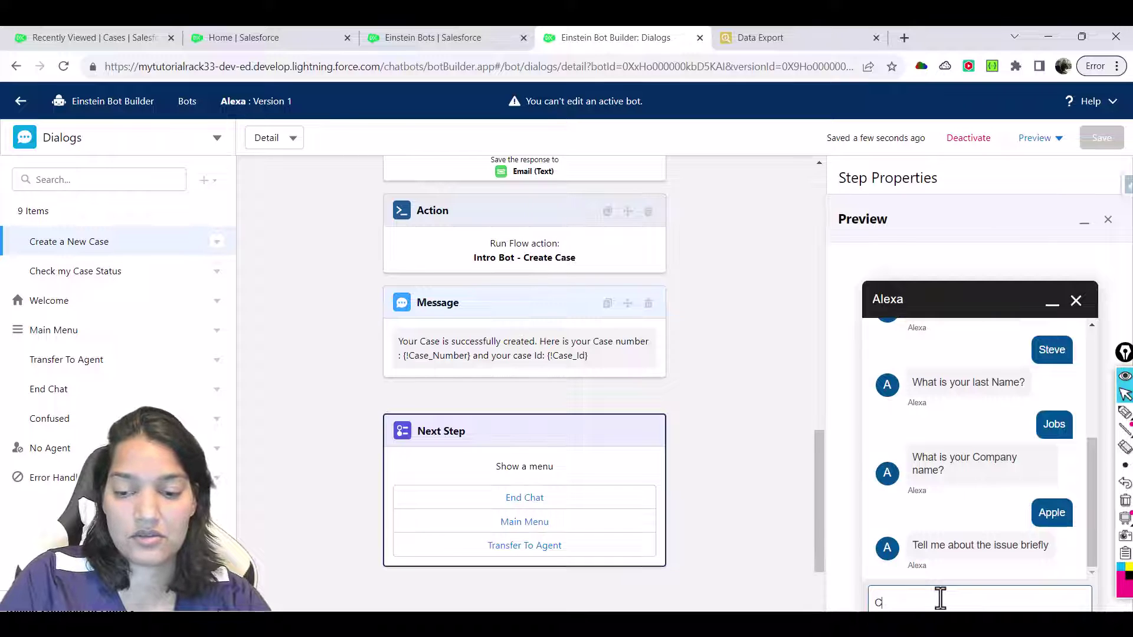
pyautogui.press('BackSpace')
pyautogui.write('P')
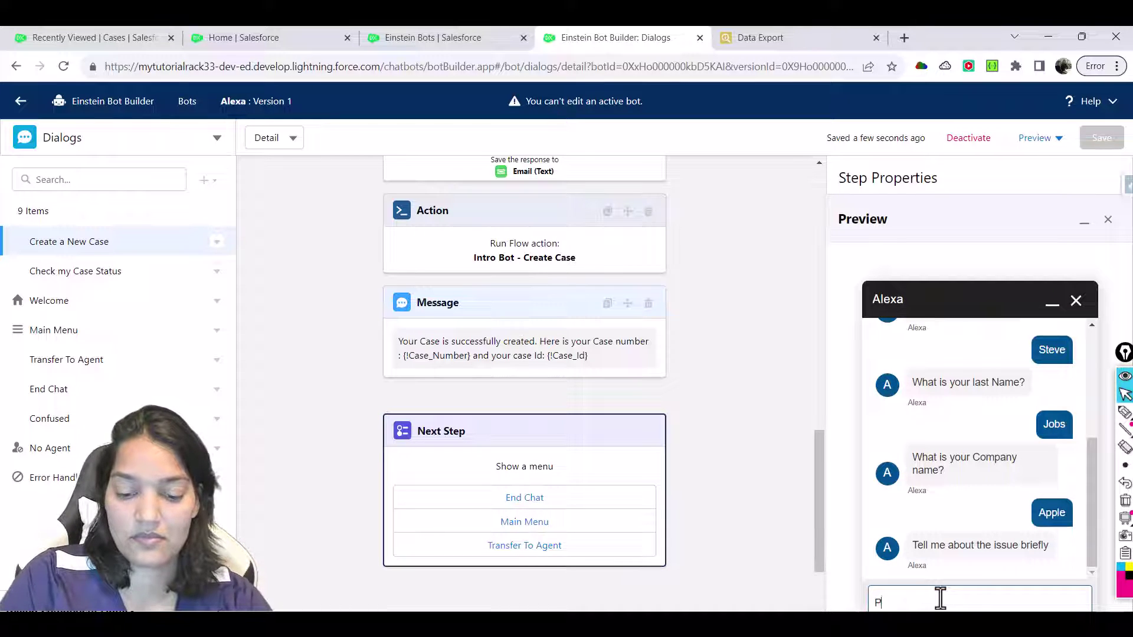
pyautogui.write('hone')
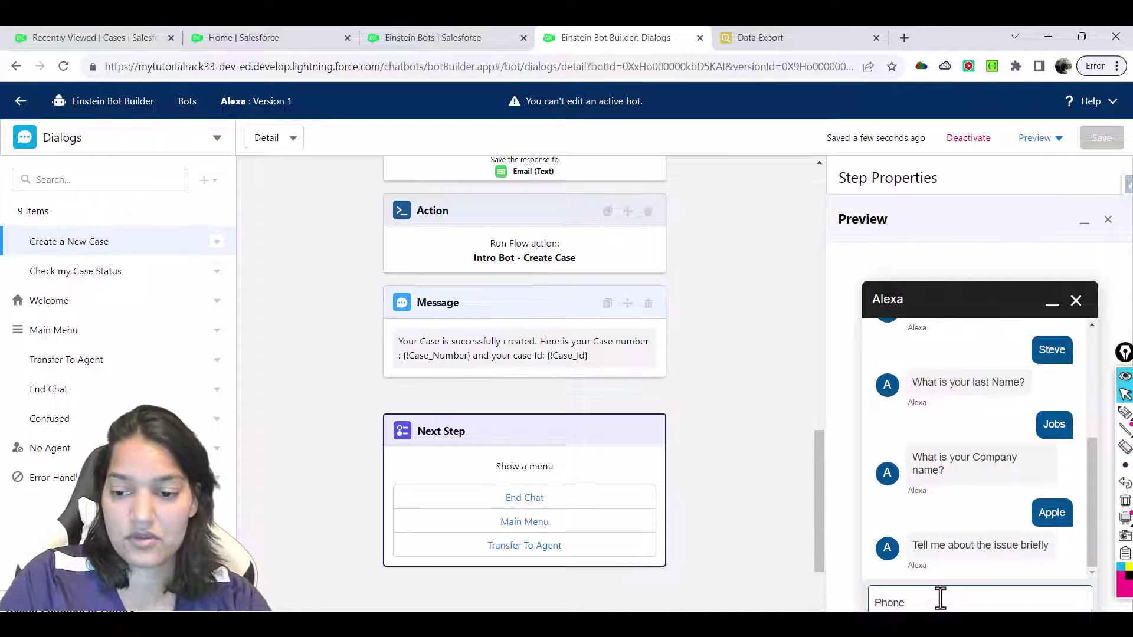
pyautogui.write(' are not creat')
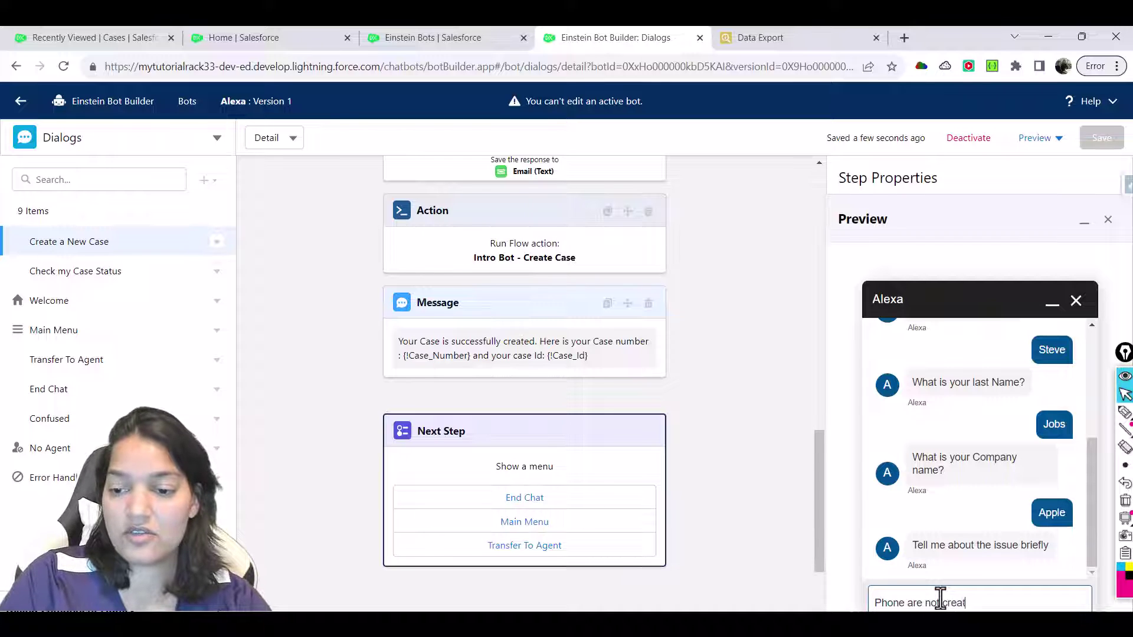
pyautogui.write('ive anymore')
pyautogui.press('Return')
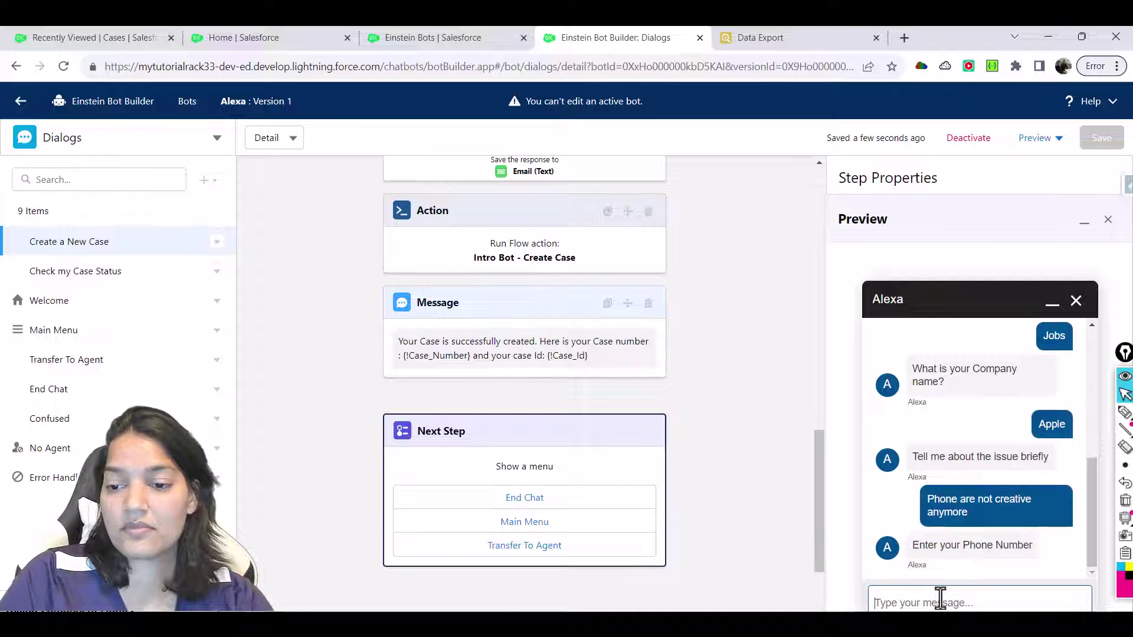
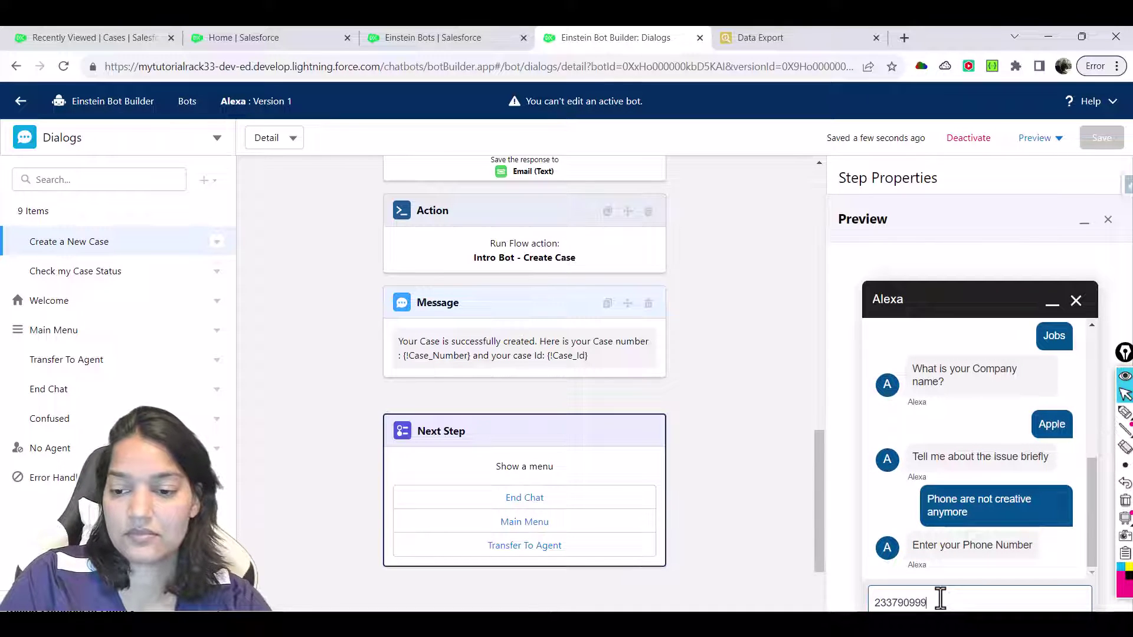
pyautogui.press('Return')
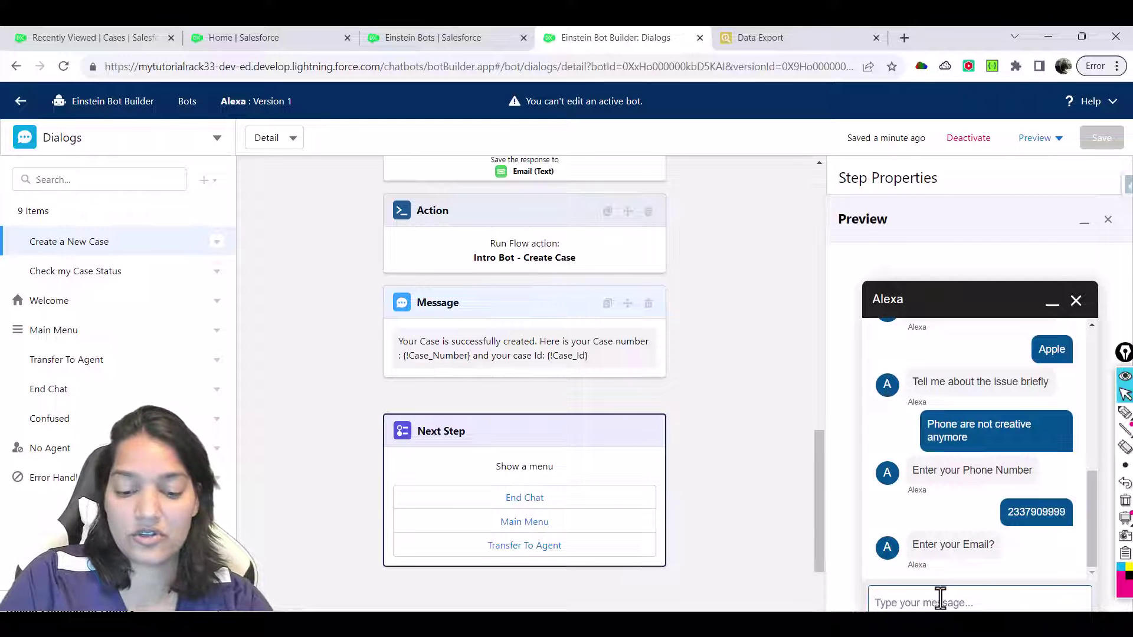
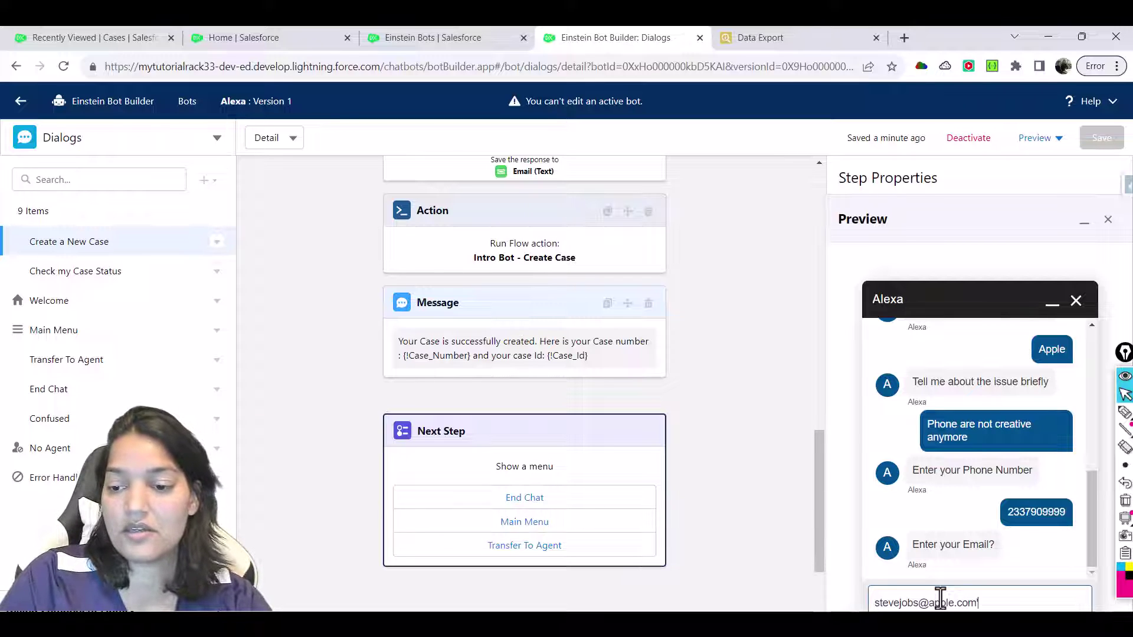
pyautogui.press('Return')
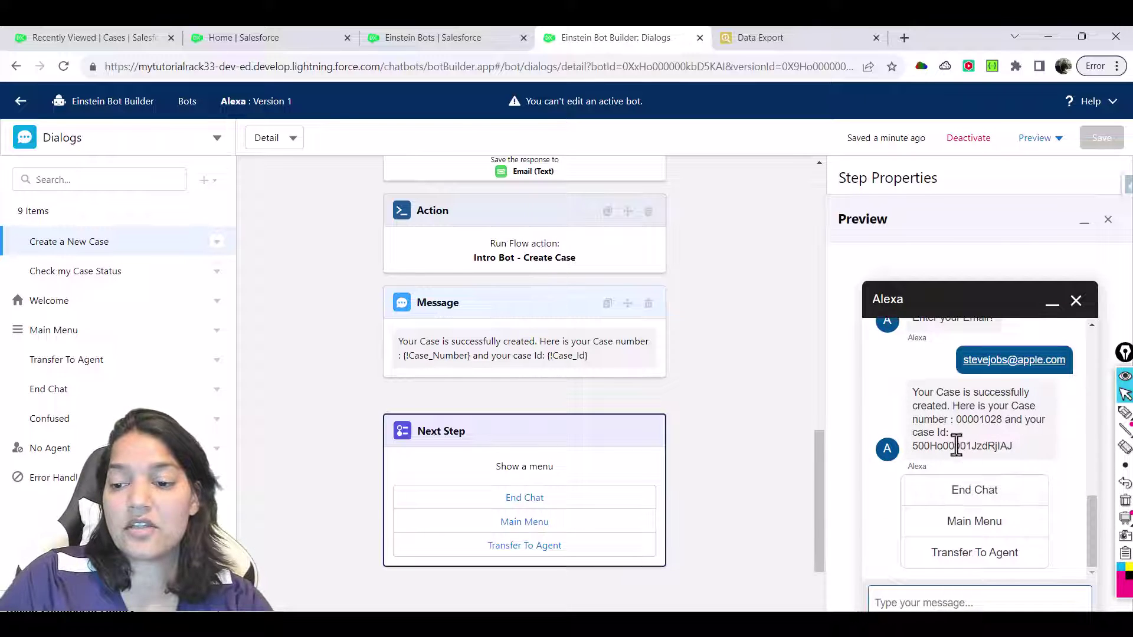
pyautogui.click(941, 558)
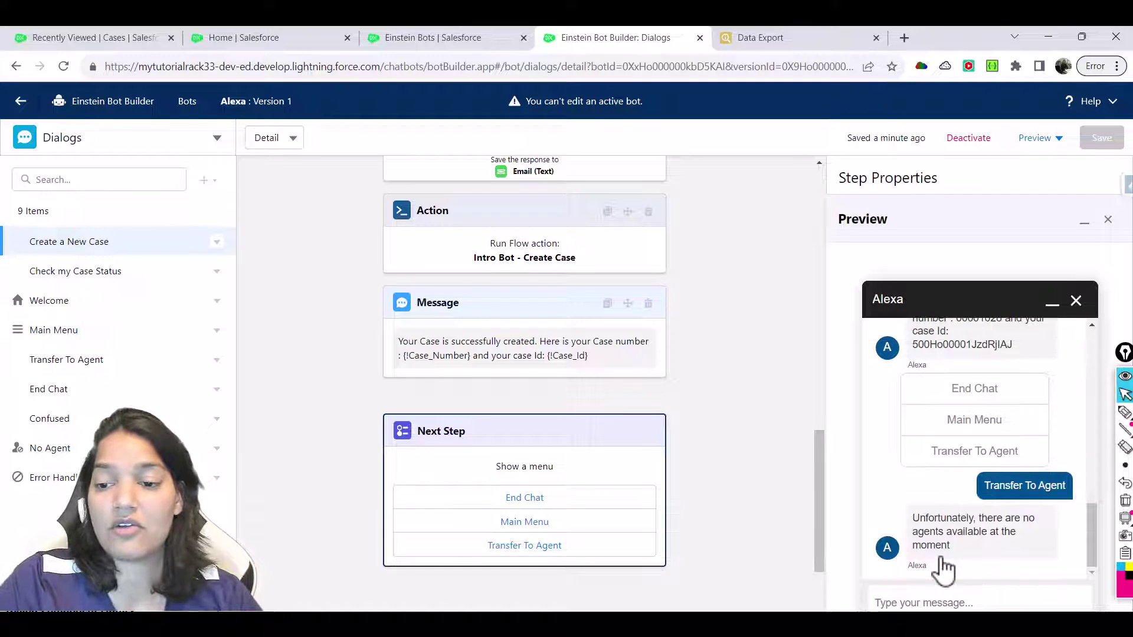
pyautogui.moveTo(913, 518); pyautogui.dragTo(964, 551)
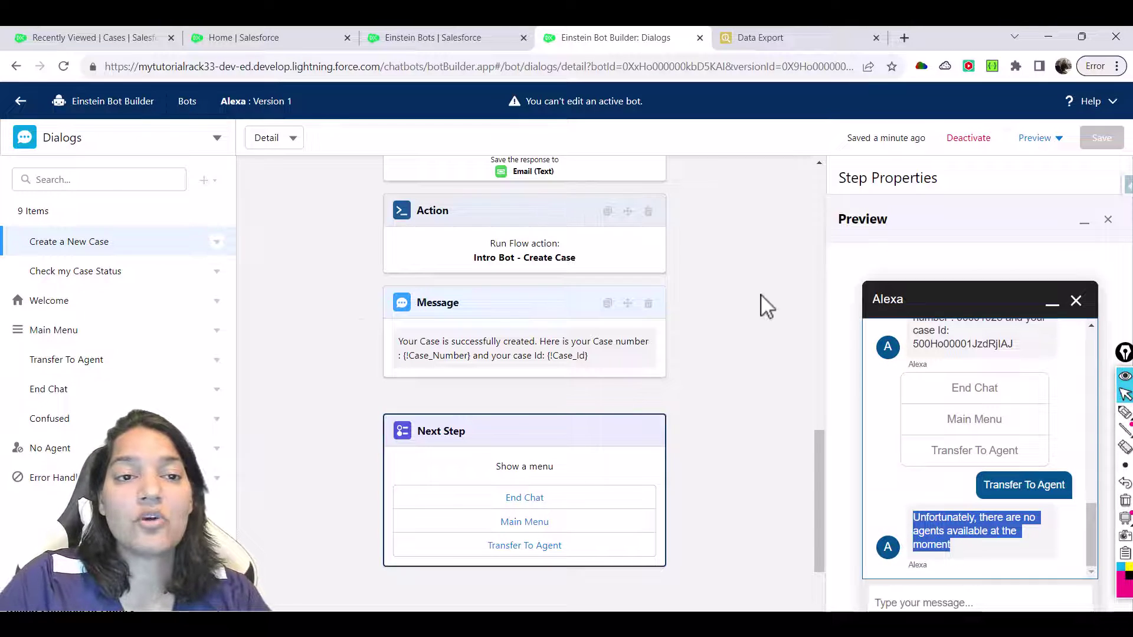
# Find 'omni' in Setup Quick Find and confirm Enable Omni-Channel is checked in Omni-Channel Settings
pyautogui.click(281, 39)
pyautogui.click(118, 185)
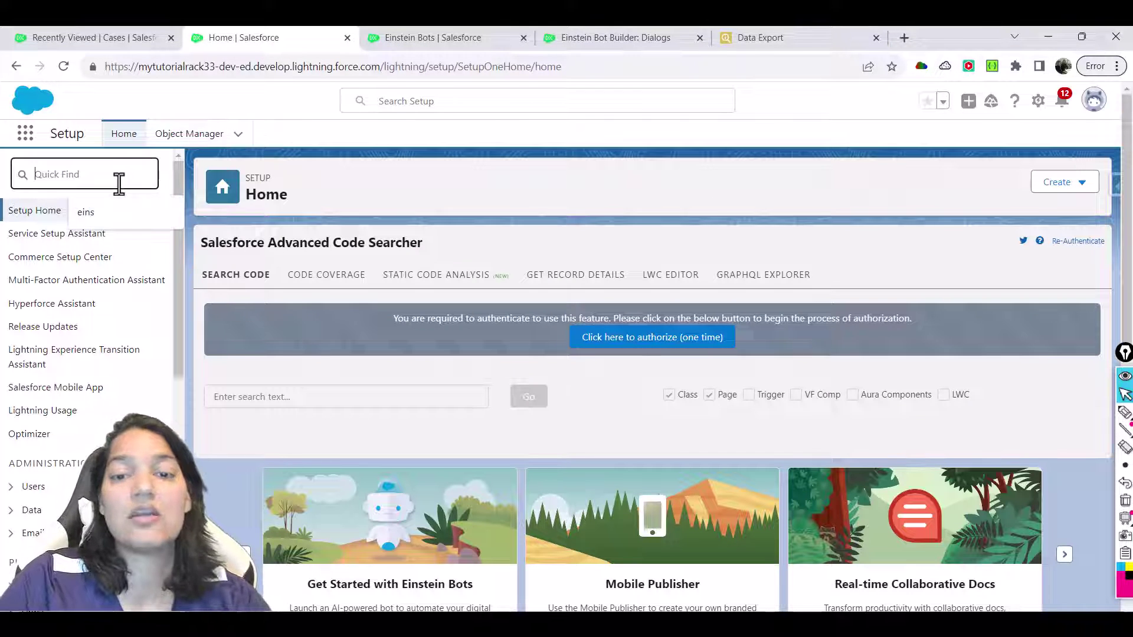
pyautogui.write('ope')
pyautogui.press('BackSpace')
pyautogui.press('BackSpace')
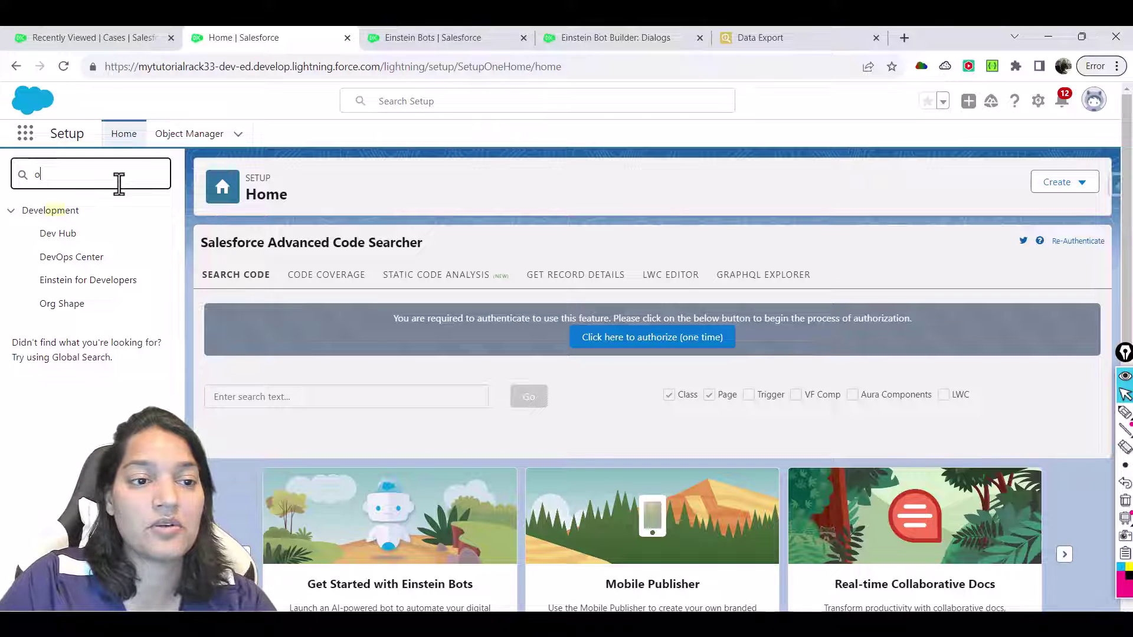
pyautogui.write('mni')
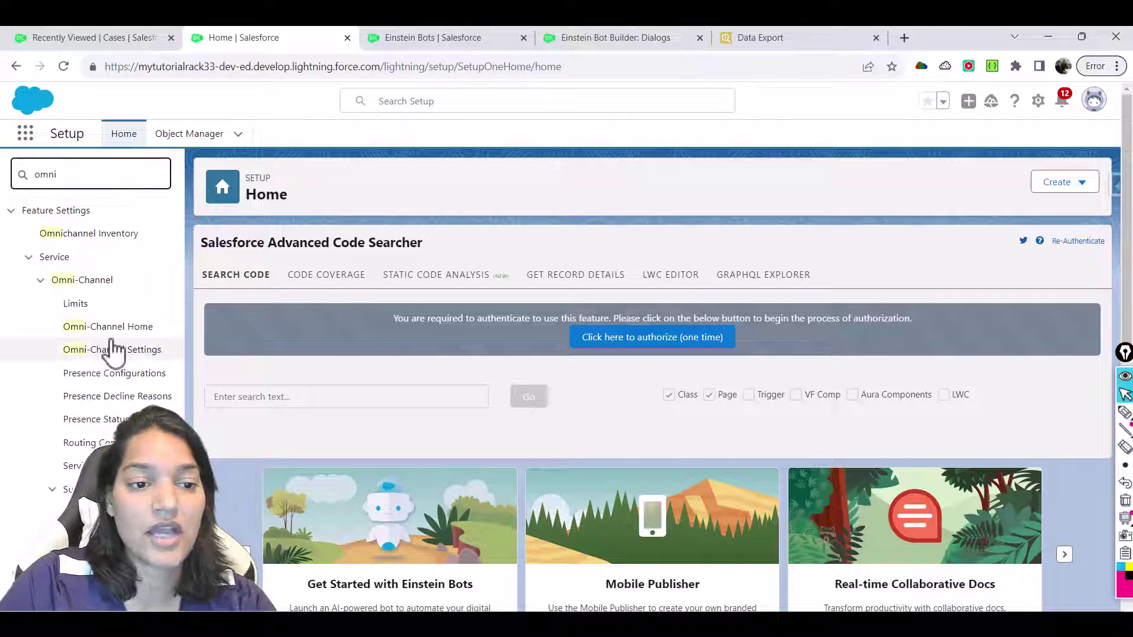
pyautogui.click(111, 352)
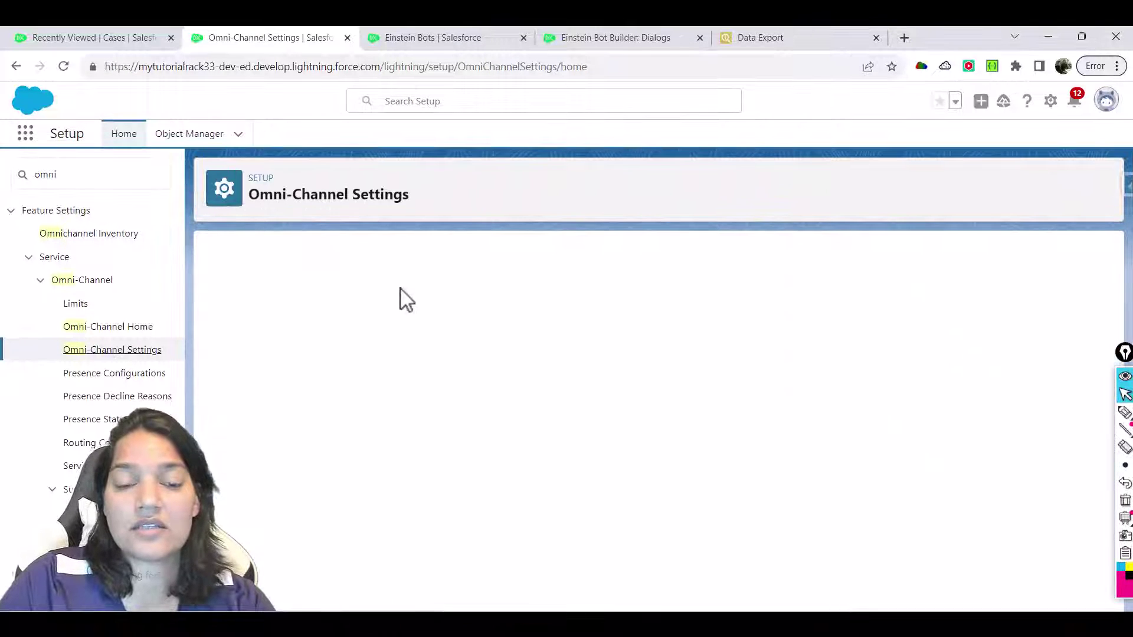
pyautogui.moveTo(272, 402); pyautogui.dragTo(366, 404)
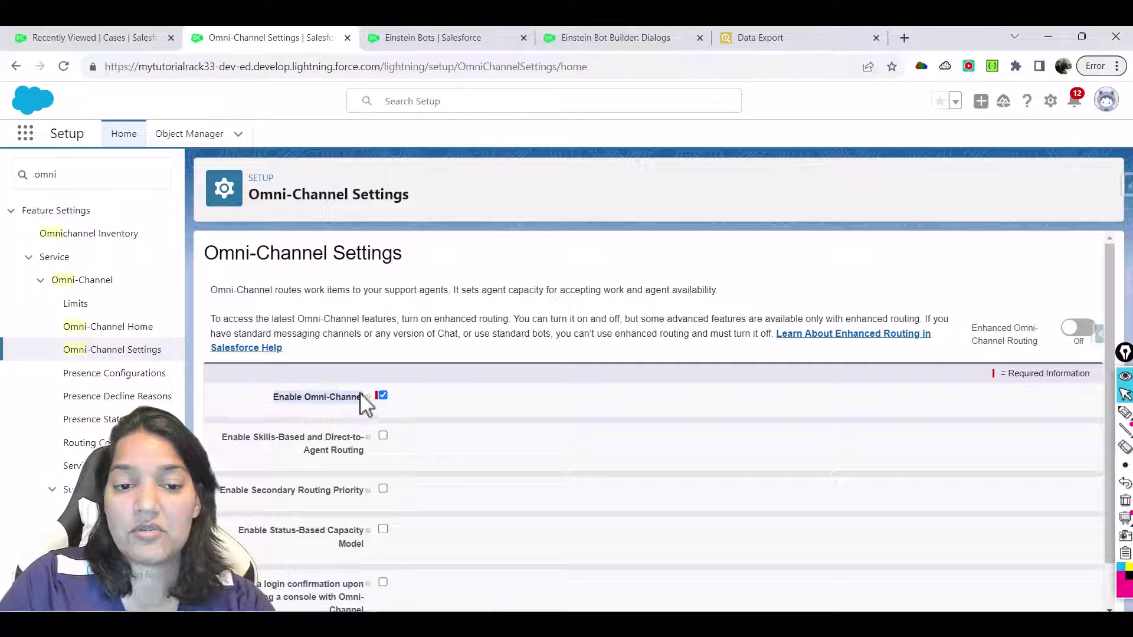
# Launch the Service Console app from the App Launcher with search 'Ser'
pyautogui.click(26, 135)
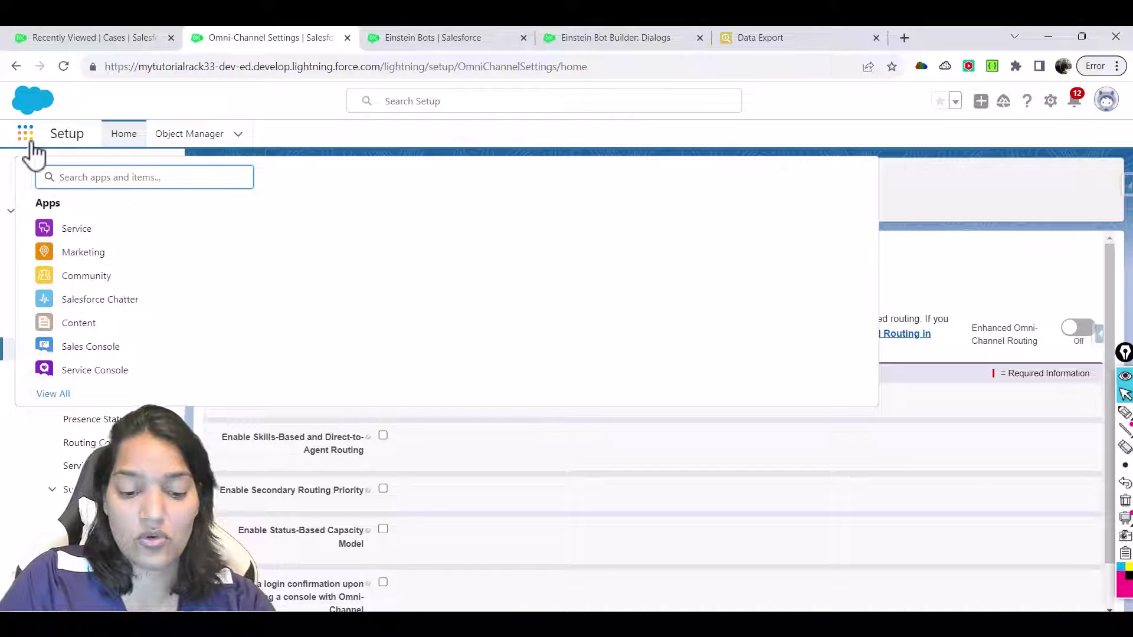
pyautogui.write('Ser')
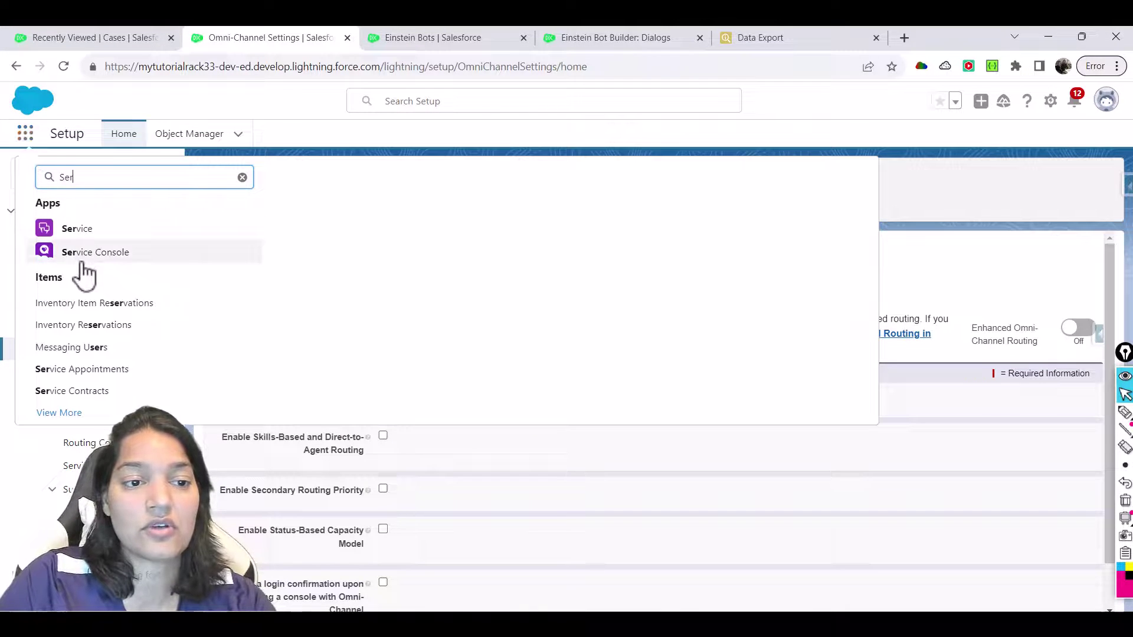
pyautogui.click(83, 263)
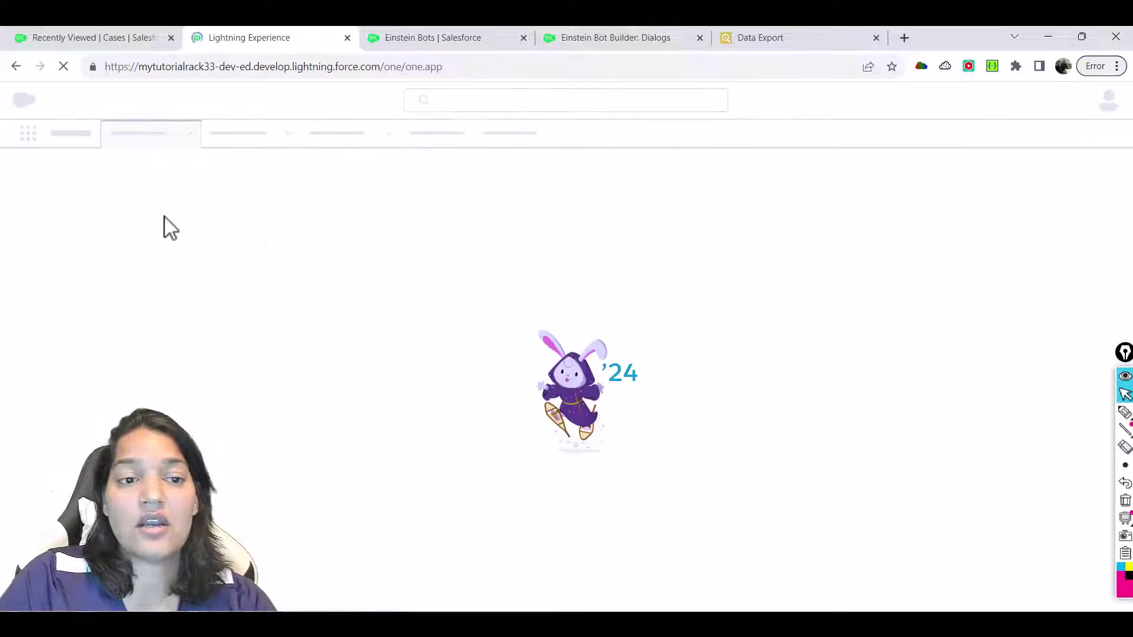
# Switch to the loading Service Console and dismiss the Guidance Center introduction
pyautogui.click(494, 41)
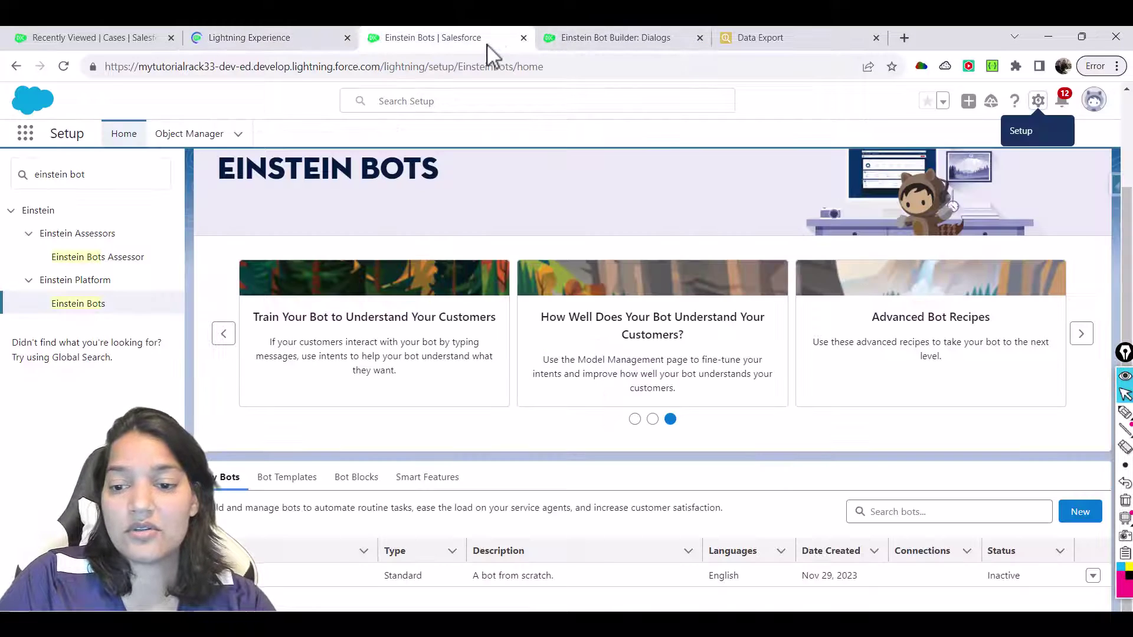
pyautogui.click(604, 39)
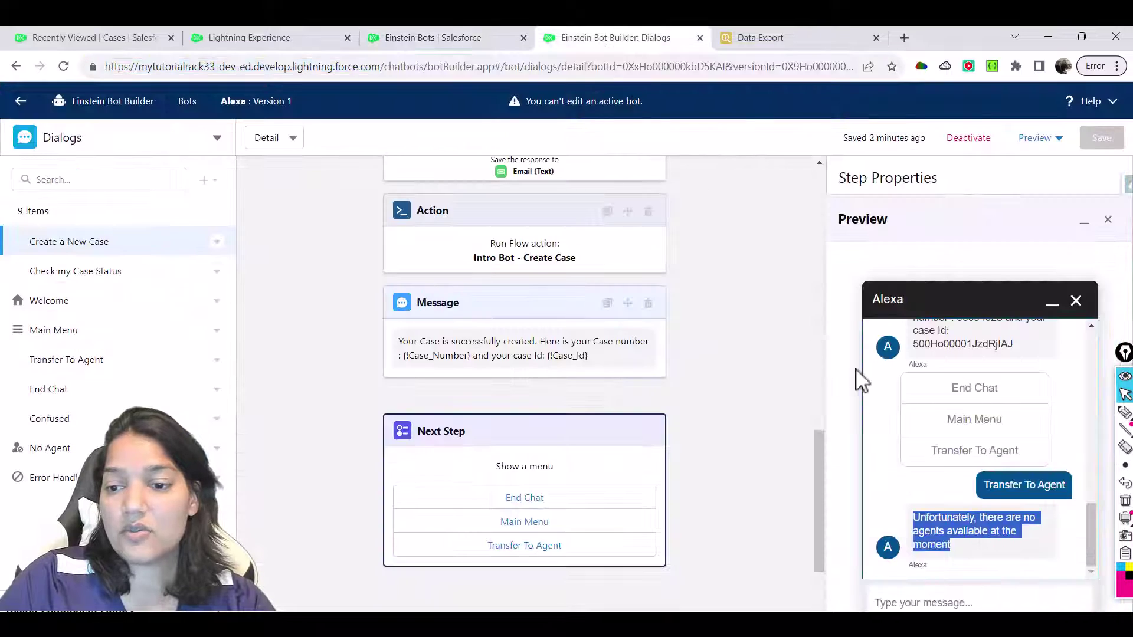
pyautogui.click(266, 41)
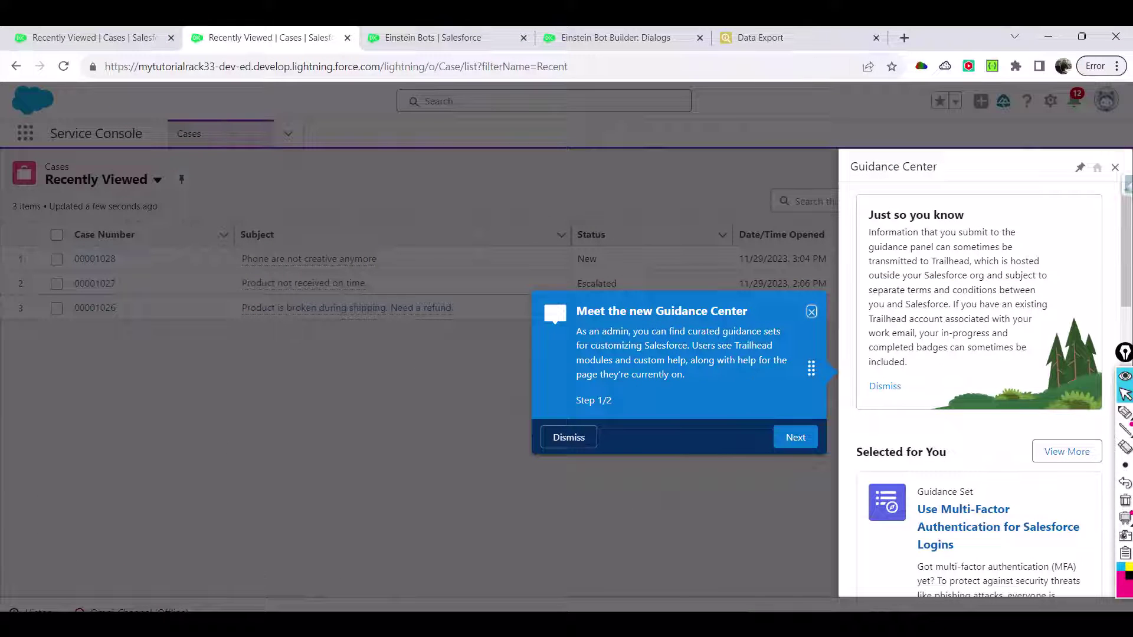
pyautogui.click(812, 312)
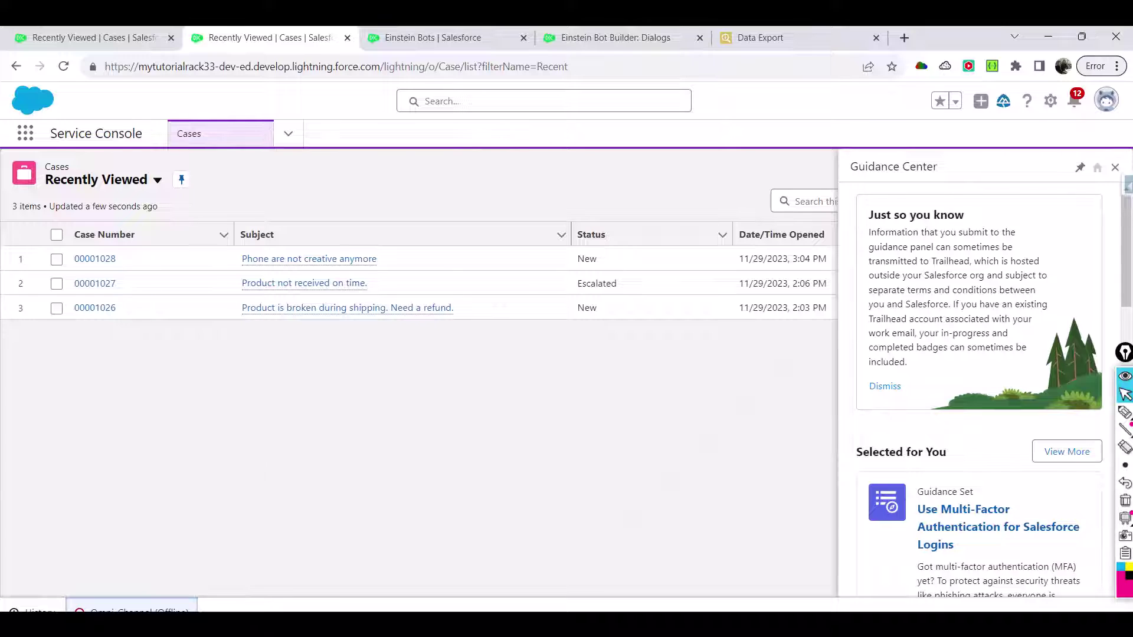
# Set the Omni-Channel status to Available - Chat and return to the bot builder's Dialogs page
pyautogui.click(131, 607)
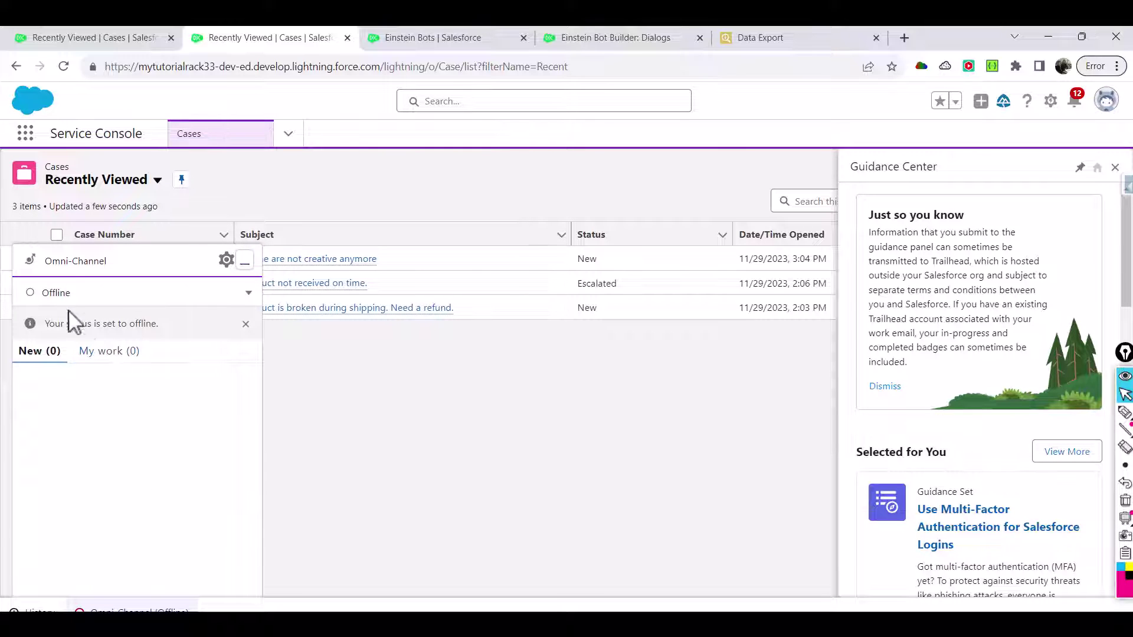
pyautogui.click(249, 292)
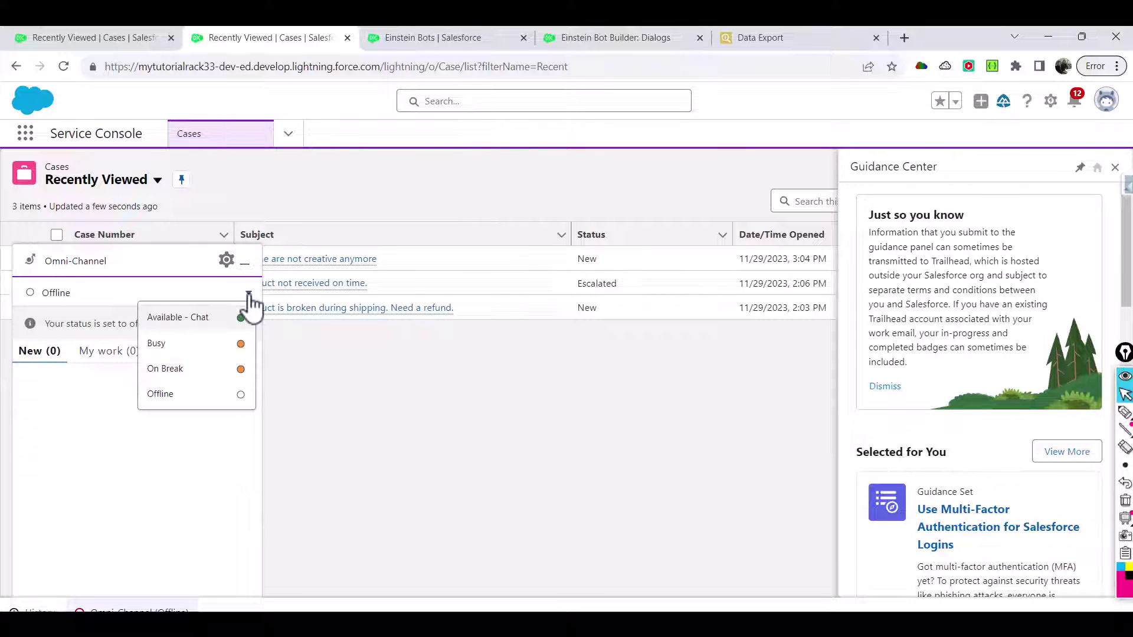
pyautogui.click(203, 325)
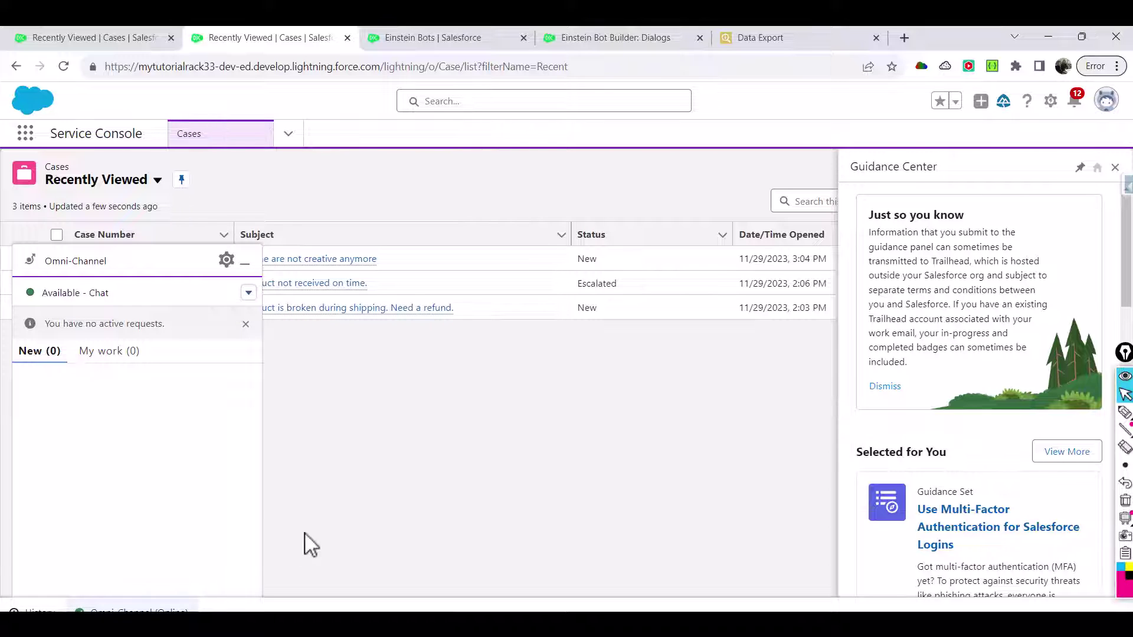
pyautogui.click(626, 38)
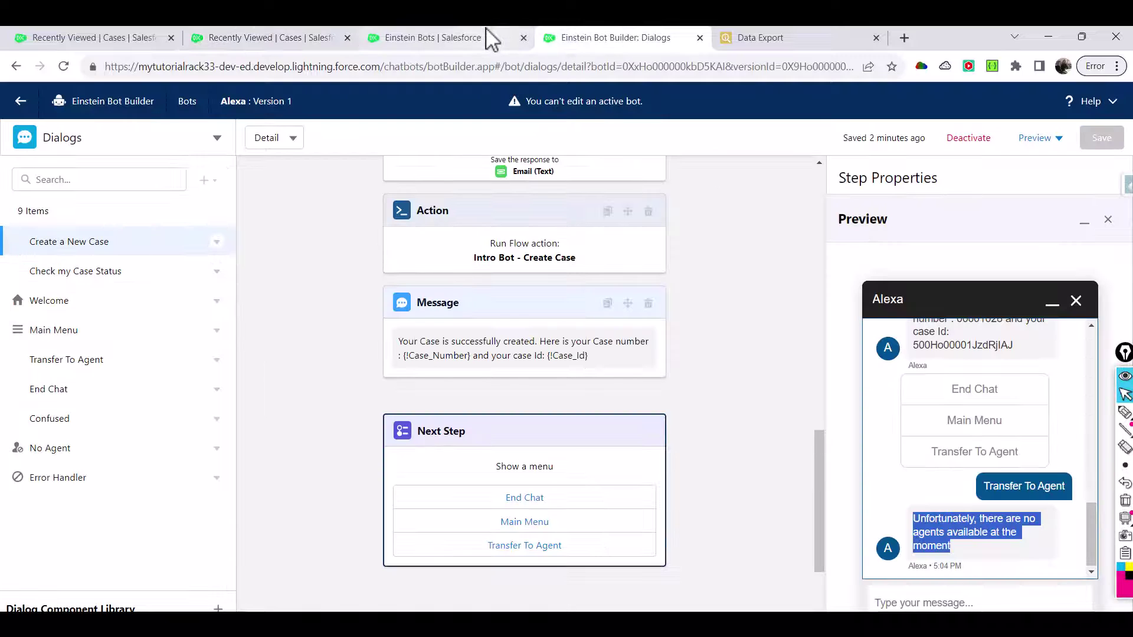
# End and close the current preview chat
pyautogui.click(492, 41)
pyautogui.click(598, 38)
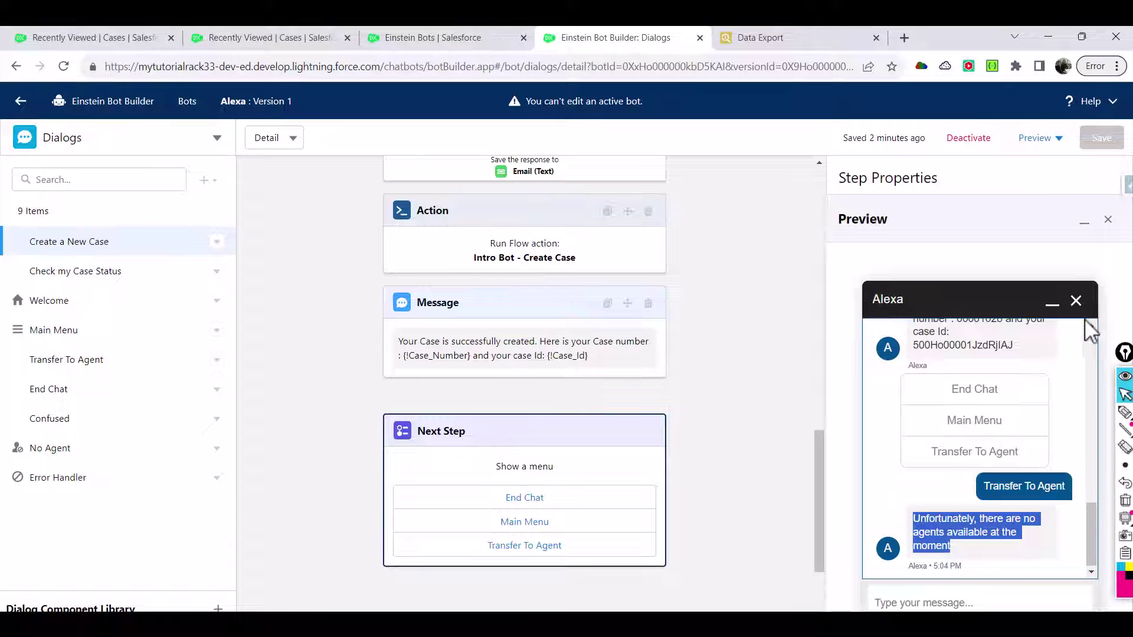
pyautogui.click(1076, 301)
pyautogui.click(975, 563)
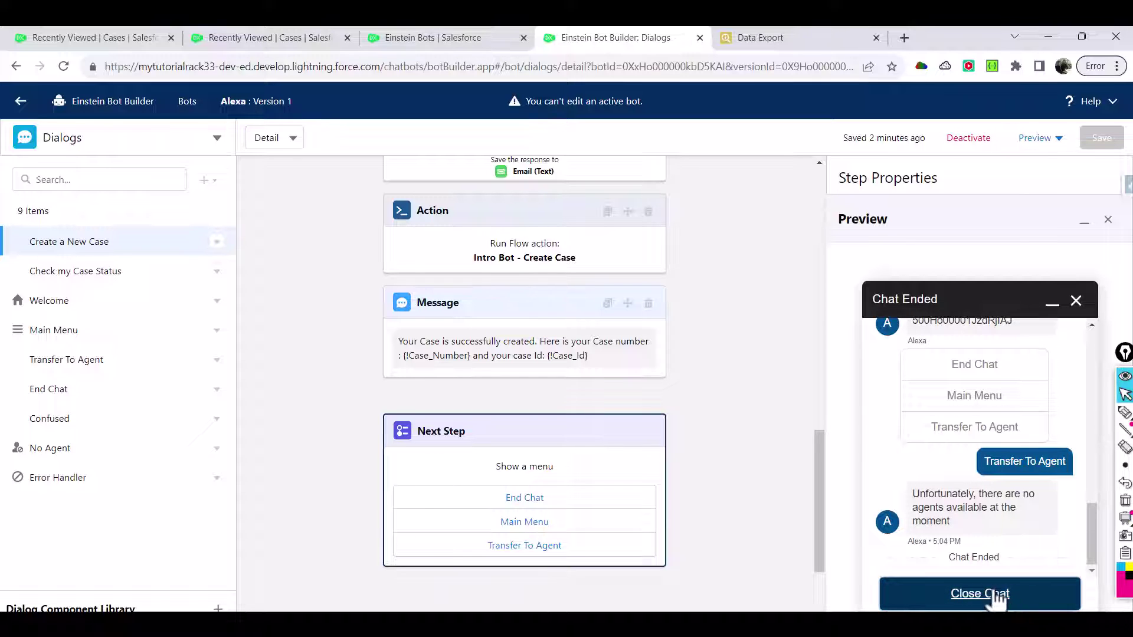
pyautogui.click(998, 594)
# Start a new Chat with an Expert using 'dd' as first and last name
pyautogui.click(1003, 302)
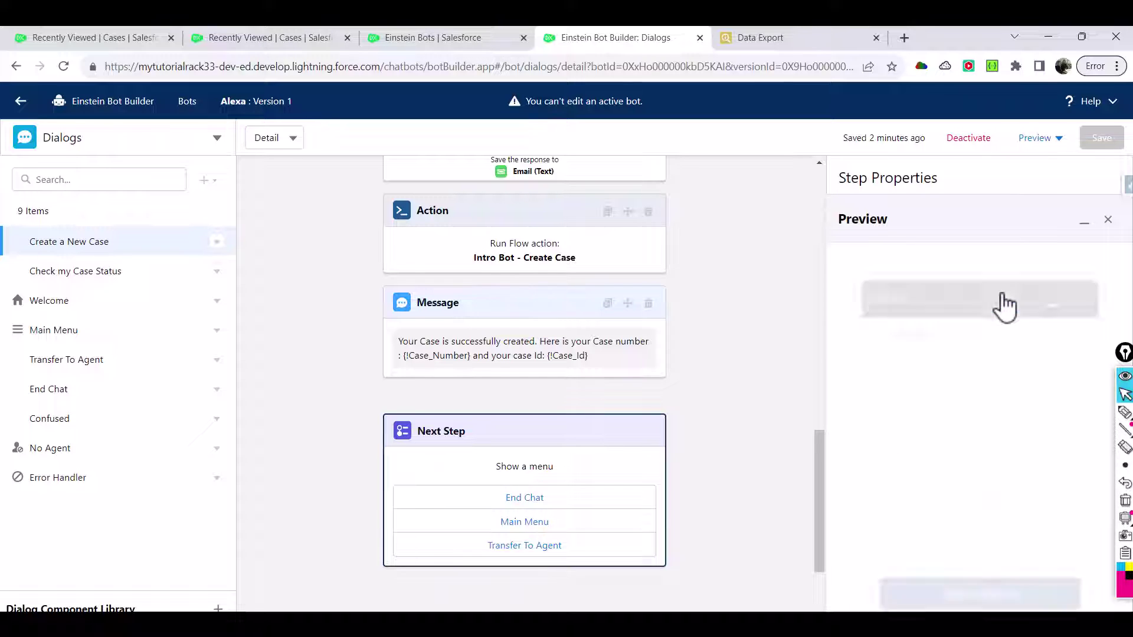
pyautogui.click(956, 352)
pyautogui.write('dd')
pyautogui.click(1056, 357)
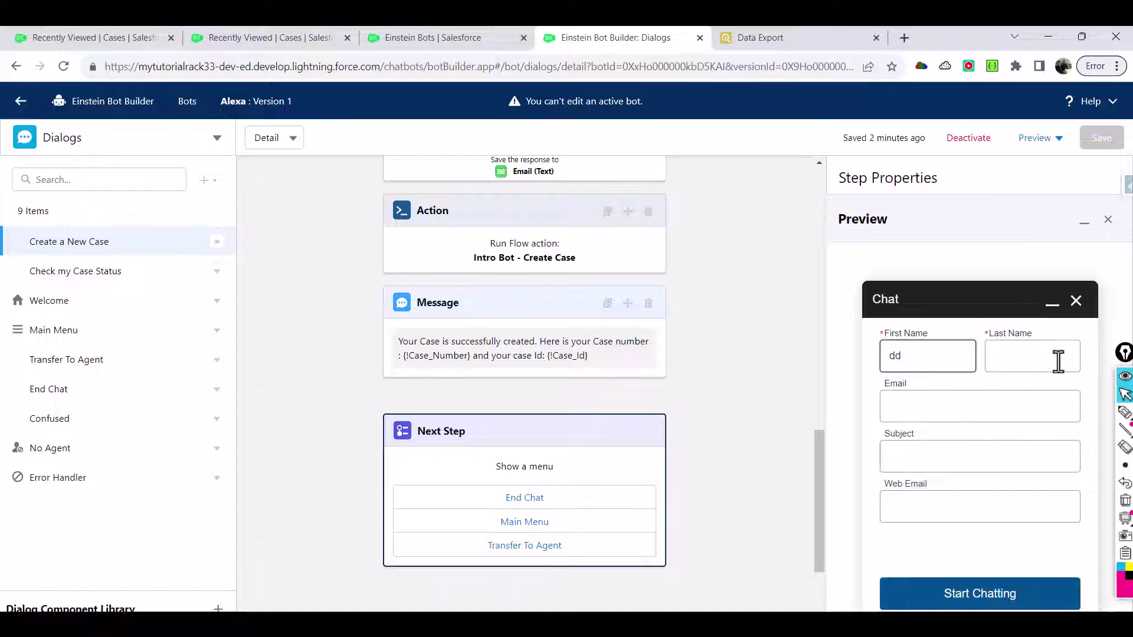
pyautogui.write('dd')
pyautogui.click(993, 593)
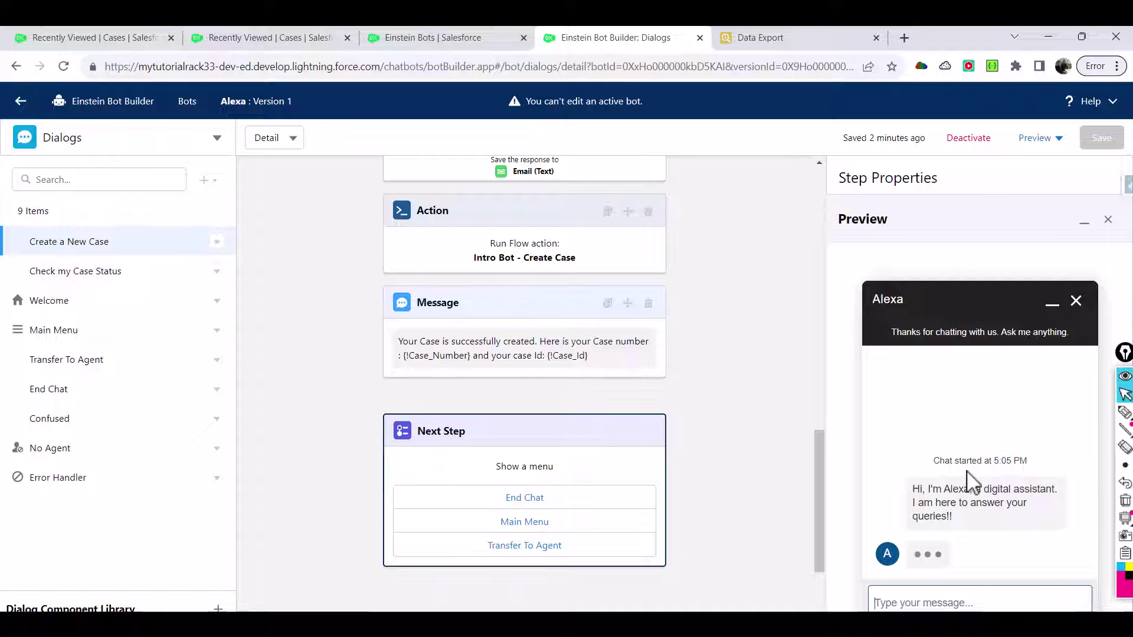
# Check the status of case 12131, request Transfer To Agent, then go to the Service Console
pyautogui.click(1000, 556)
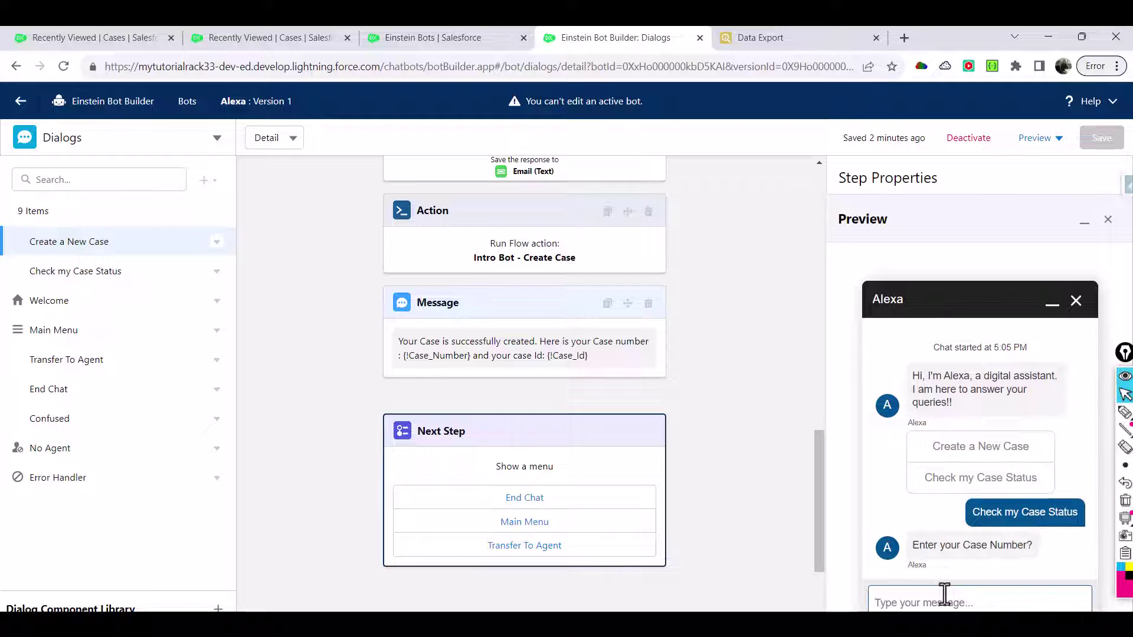
pyautogui.write('12131')
pyautogui.press('Return')
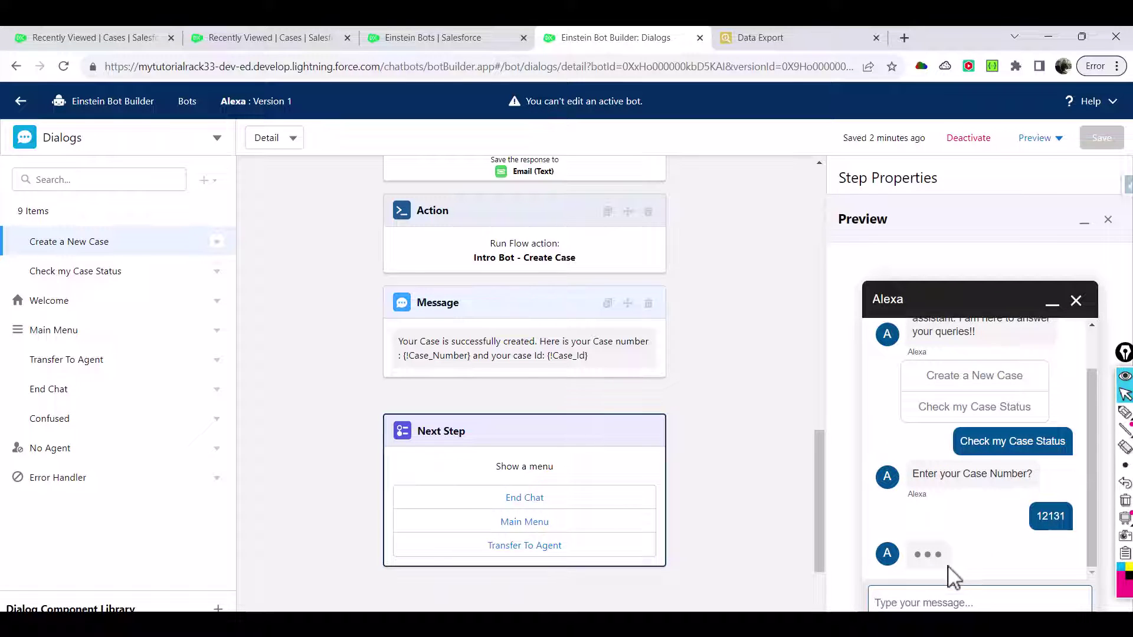
pyautogui.click(1090, 515)
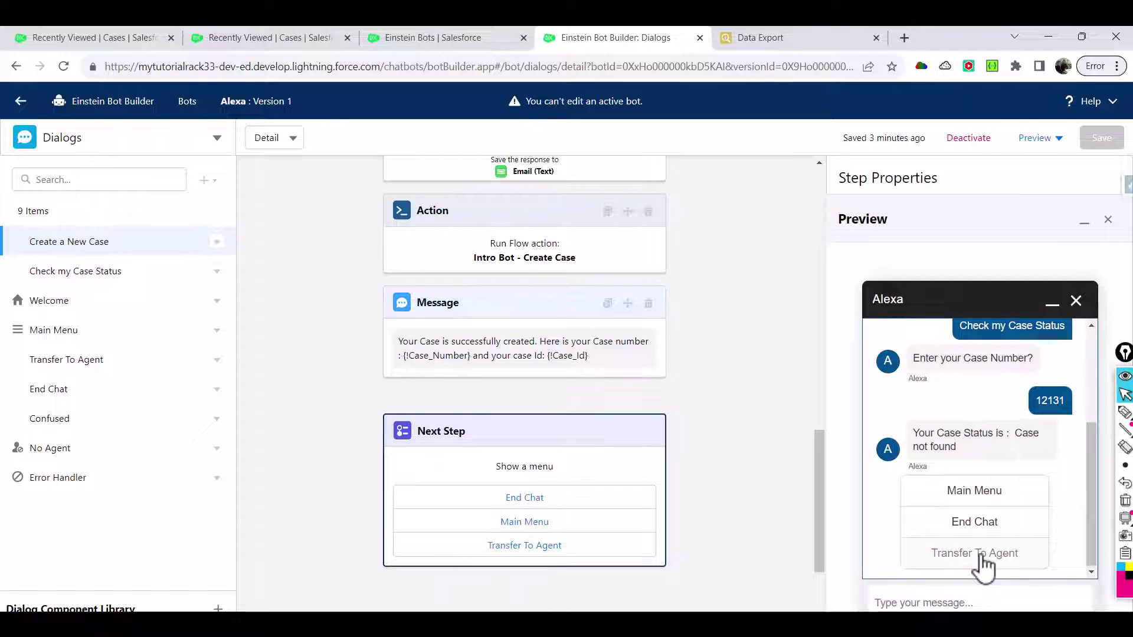
pyautogui.click(981, 554)
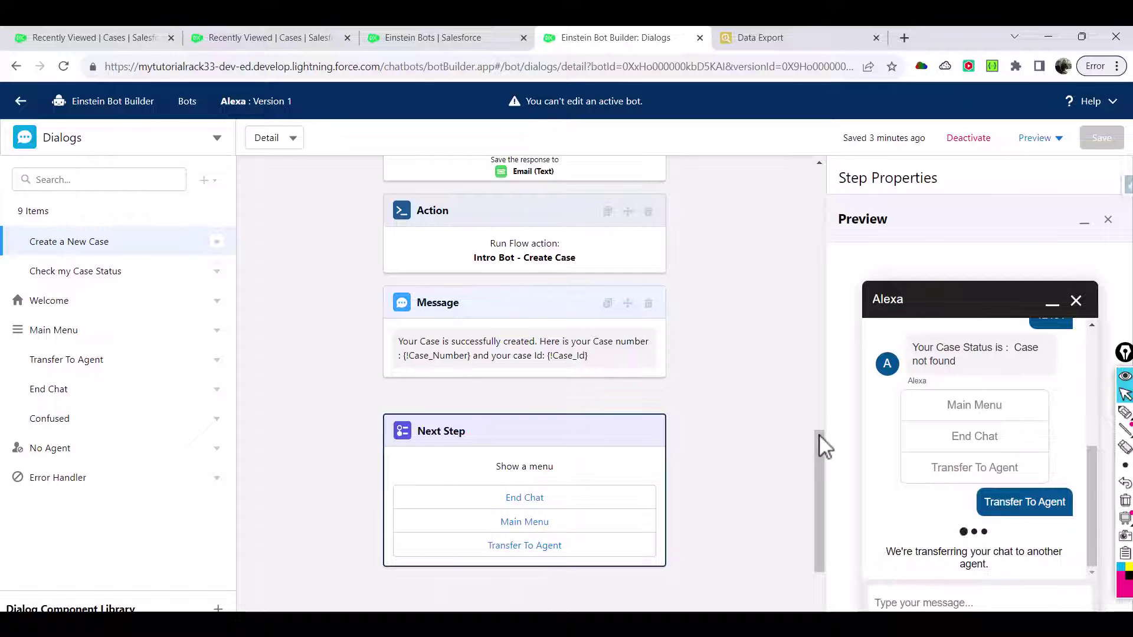
pyautogui.click(420, 39)
pyautogui.click(299, 39)
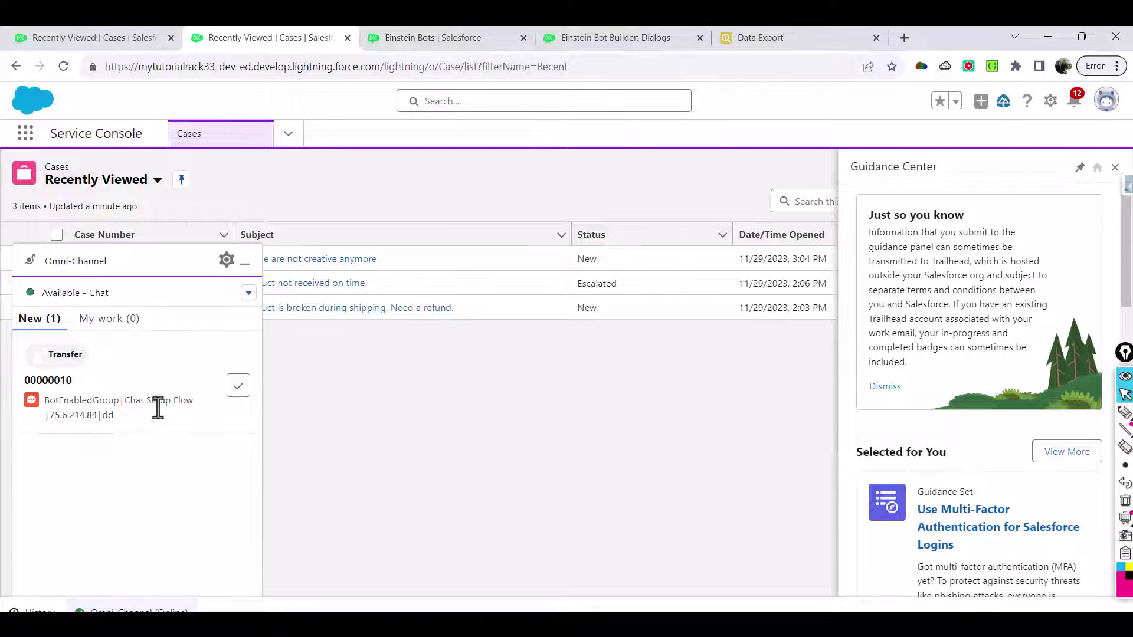
# Accept the transferred chat and greet the customer in transcript 00000010, asking how you can help
pyautogui.click(238, 387)
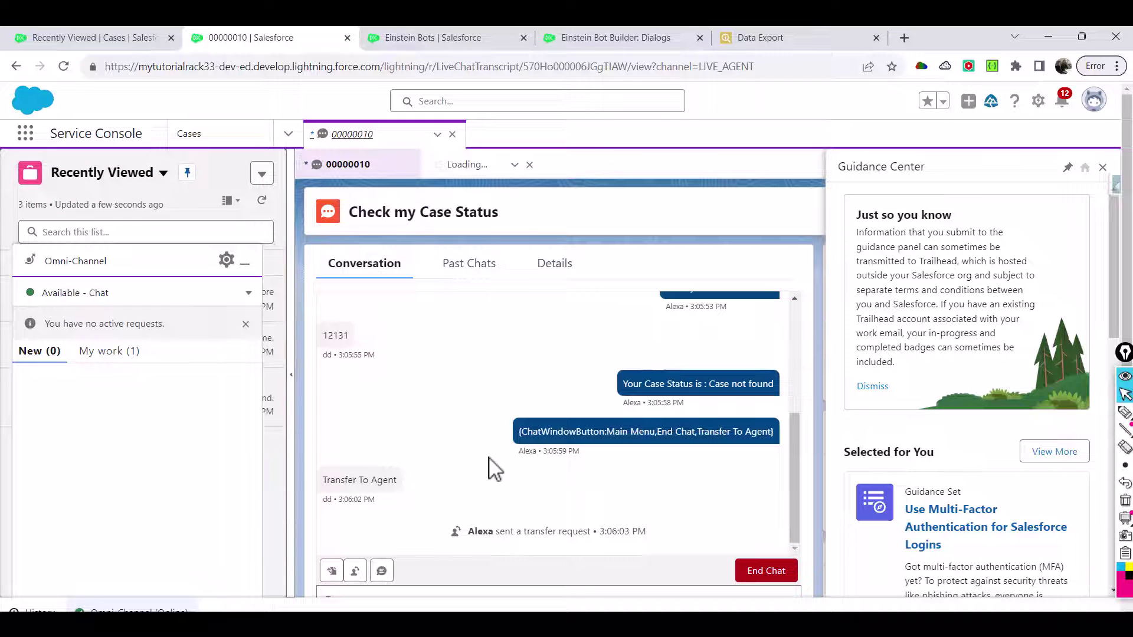
pyautogui.click(601, 38)
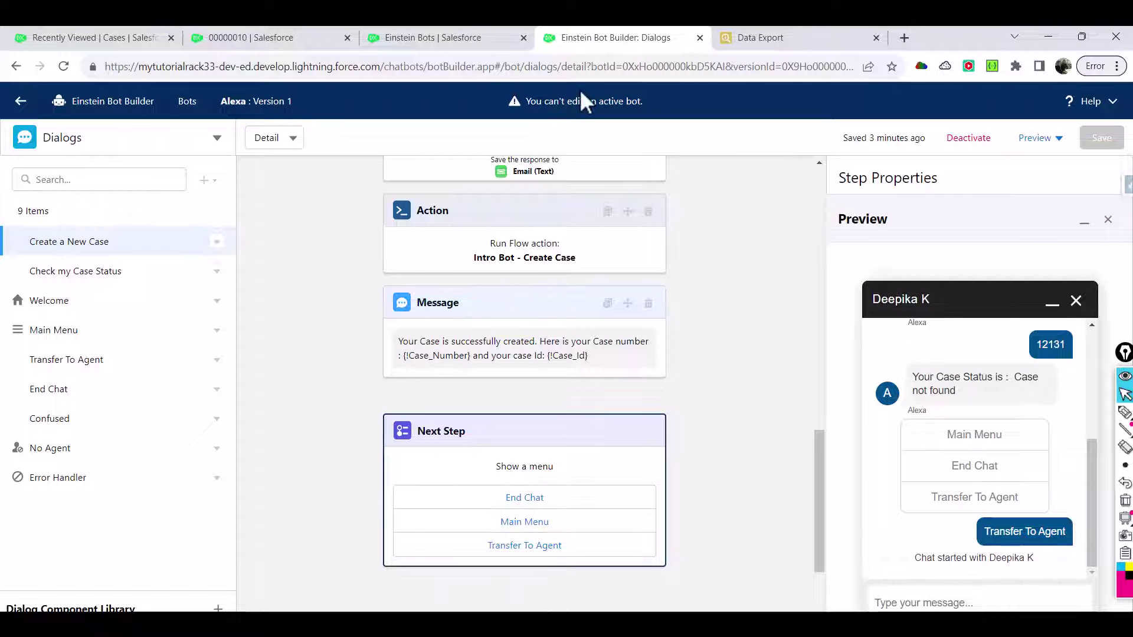
pyautogui.click(405, 31)
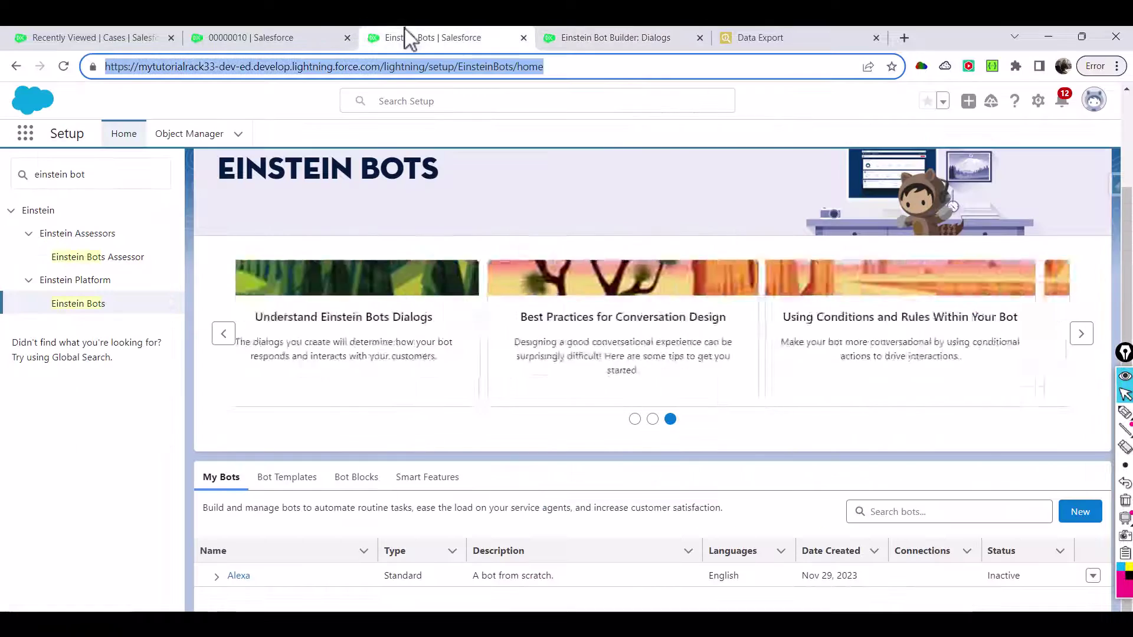
pyautogui.click(291, 42)
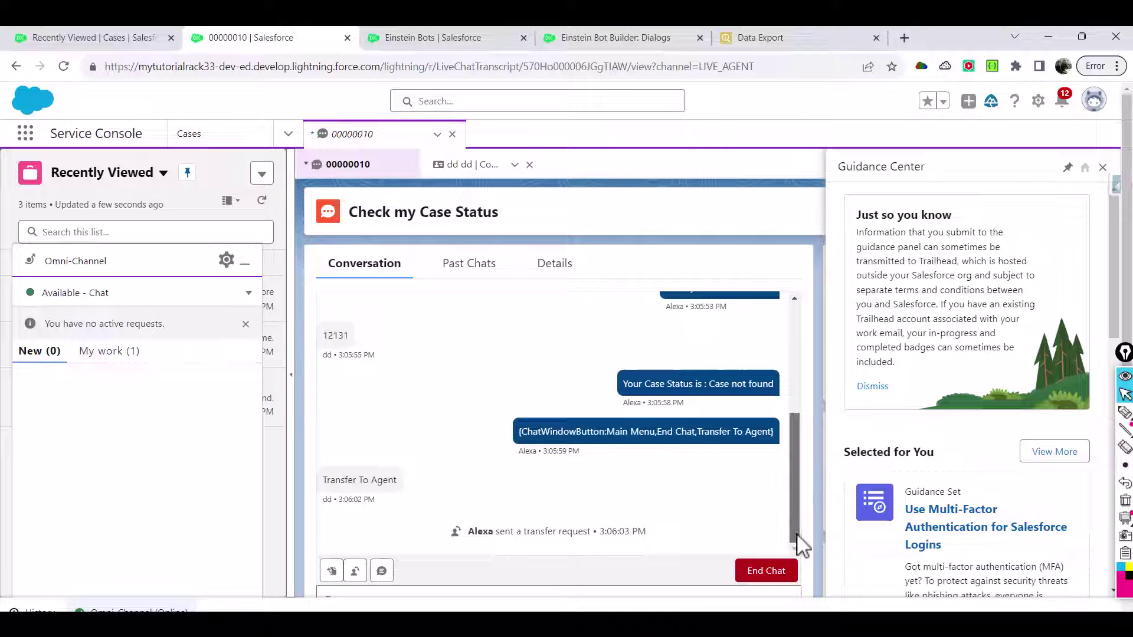
pyautogui.scroll(-2, 699, 362)
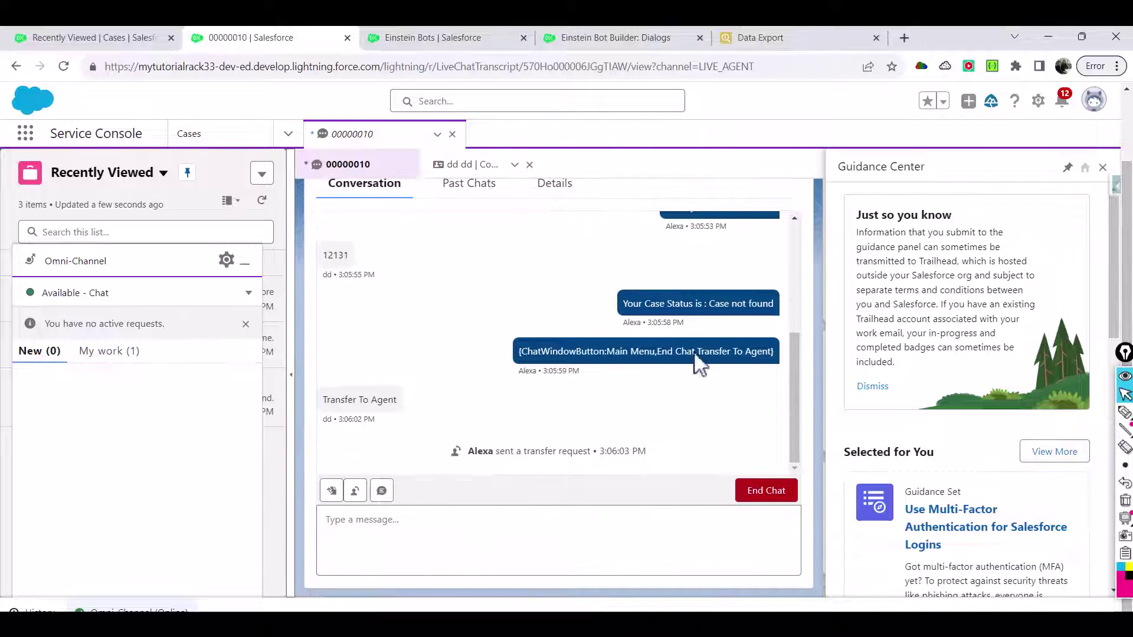
pyautogui.click(575, 527)
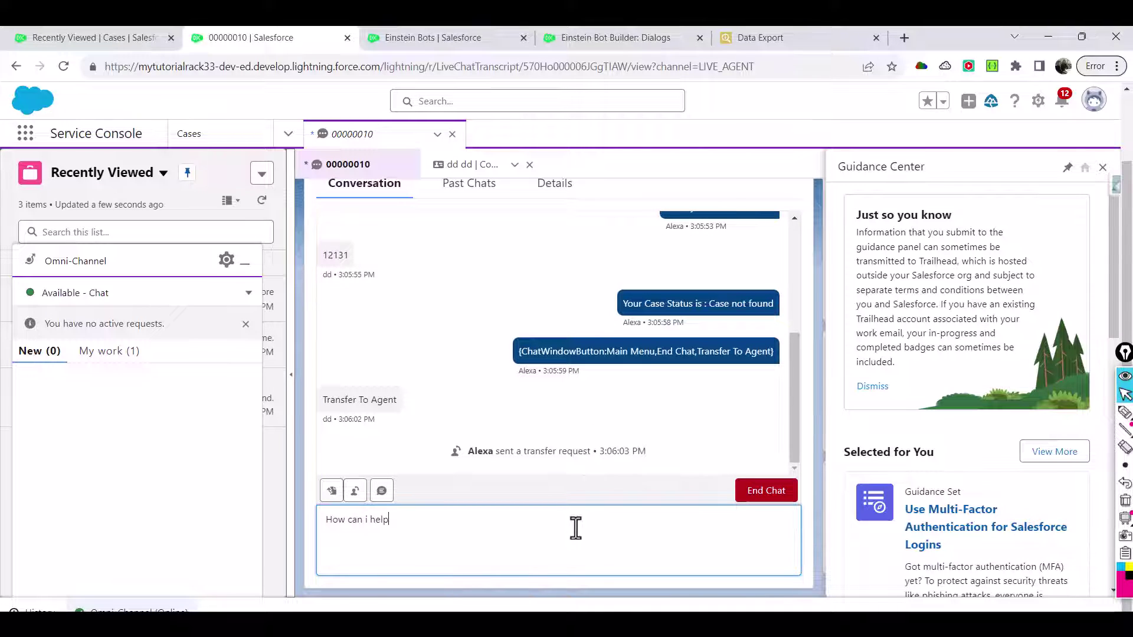
pyautogui.press('Return')
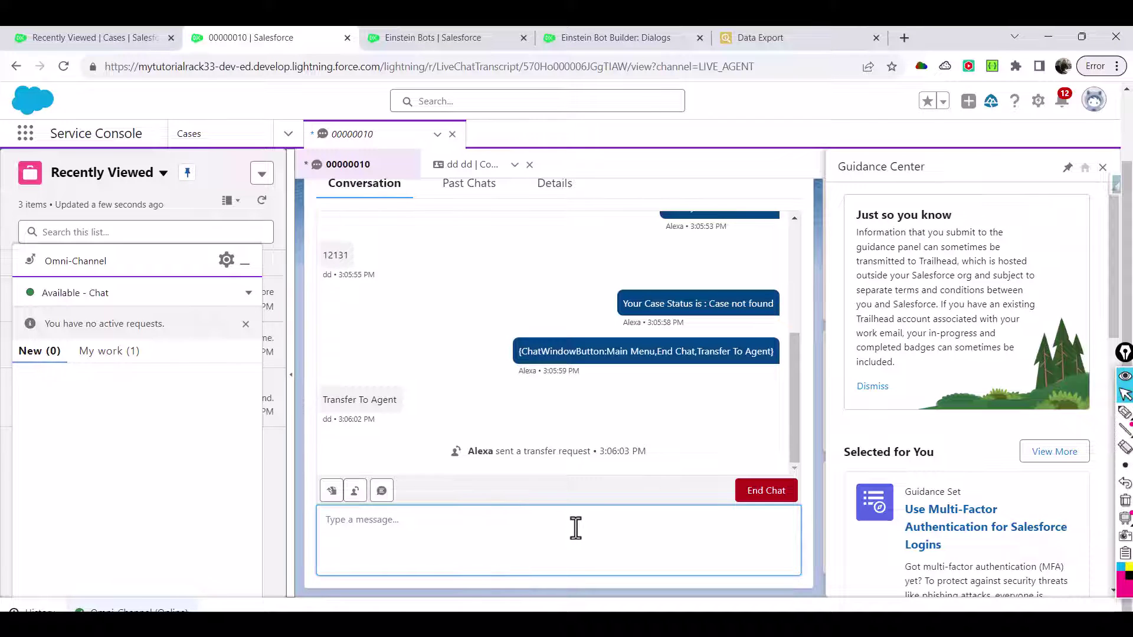
# In the preview chat, ask the agent how long resolving the new case will take
pyautogui.click(620, 38)
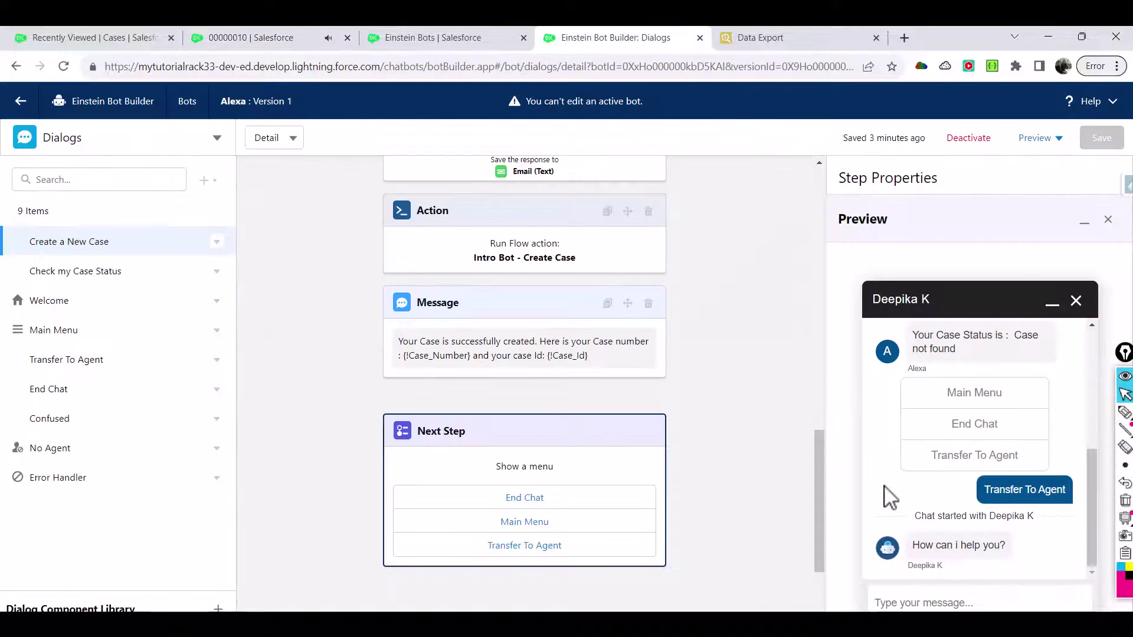
pyautogui.moveTo(911, 545); pyautogui.dragTo(995, 553)
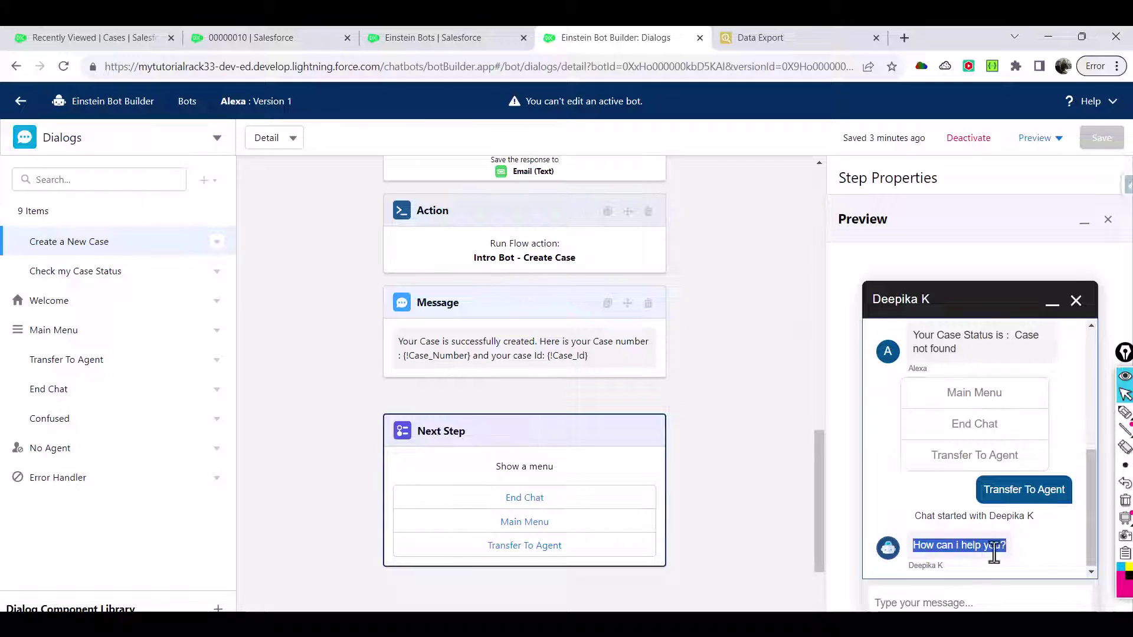
pyautogui.click(959, 595)
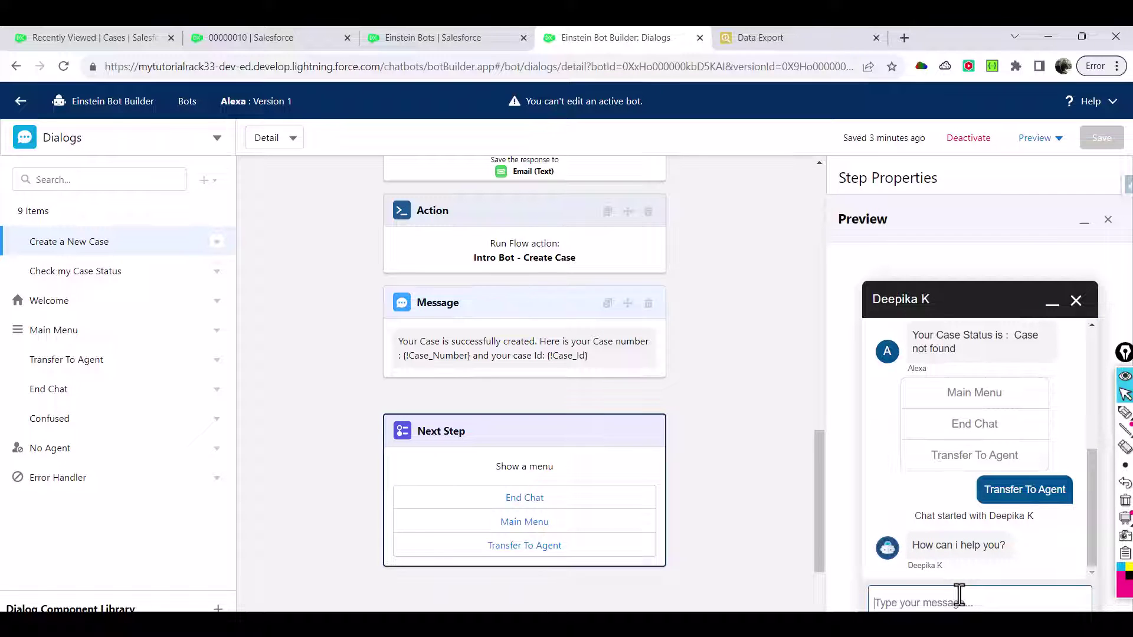
pyautogui.write('I')
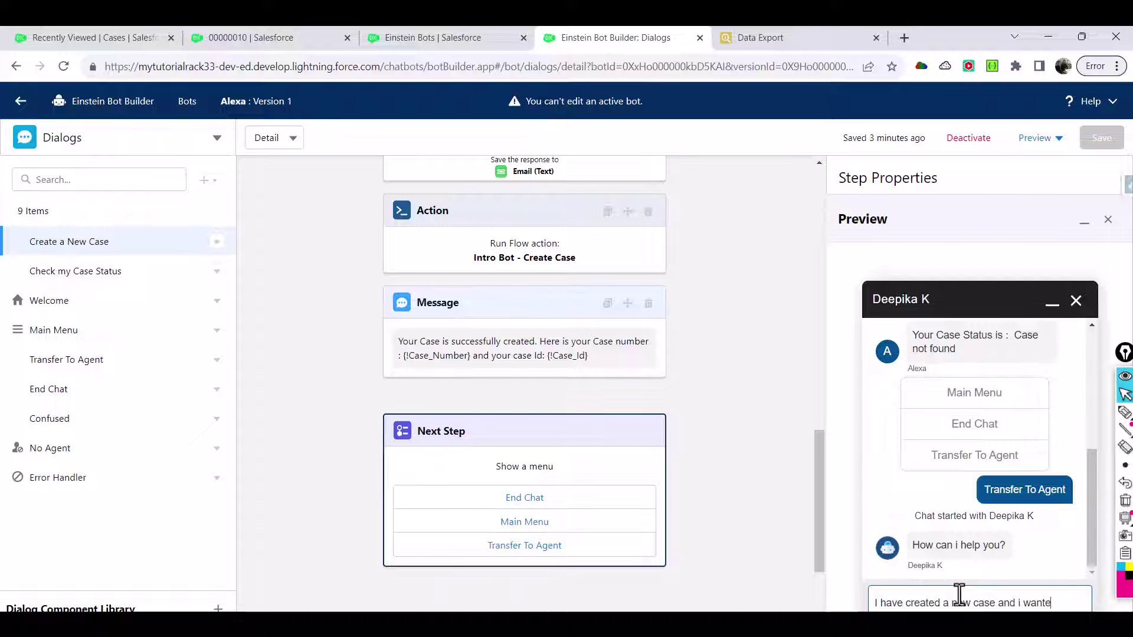
pyautogui.write('h')
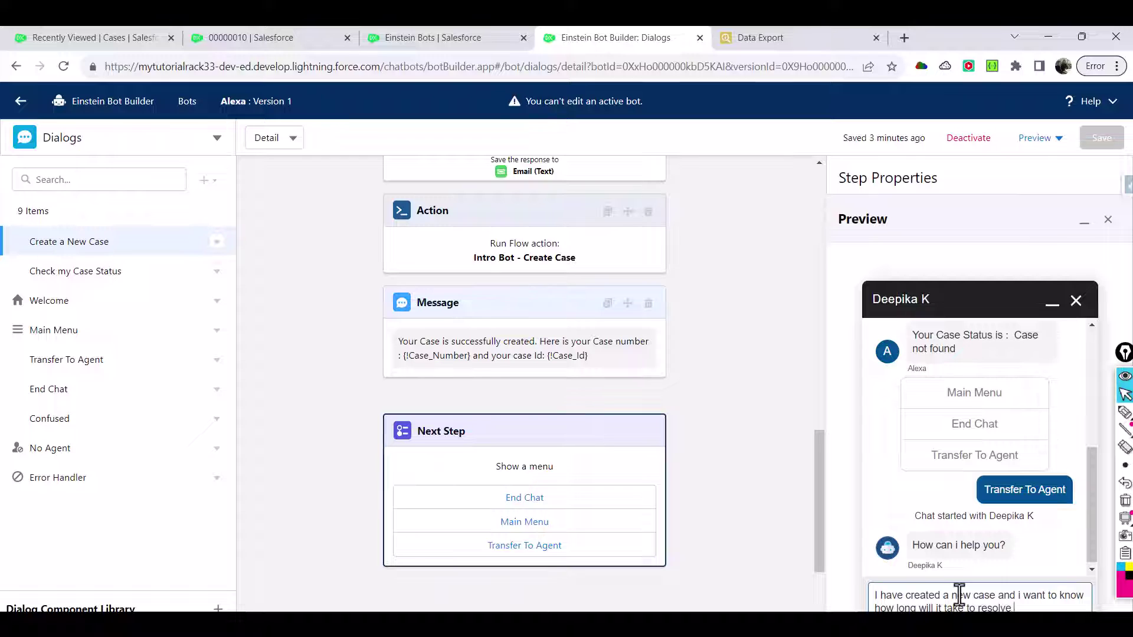
pyautogui.press('Return')
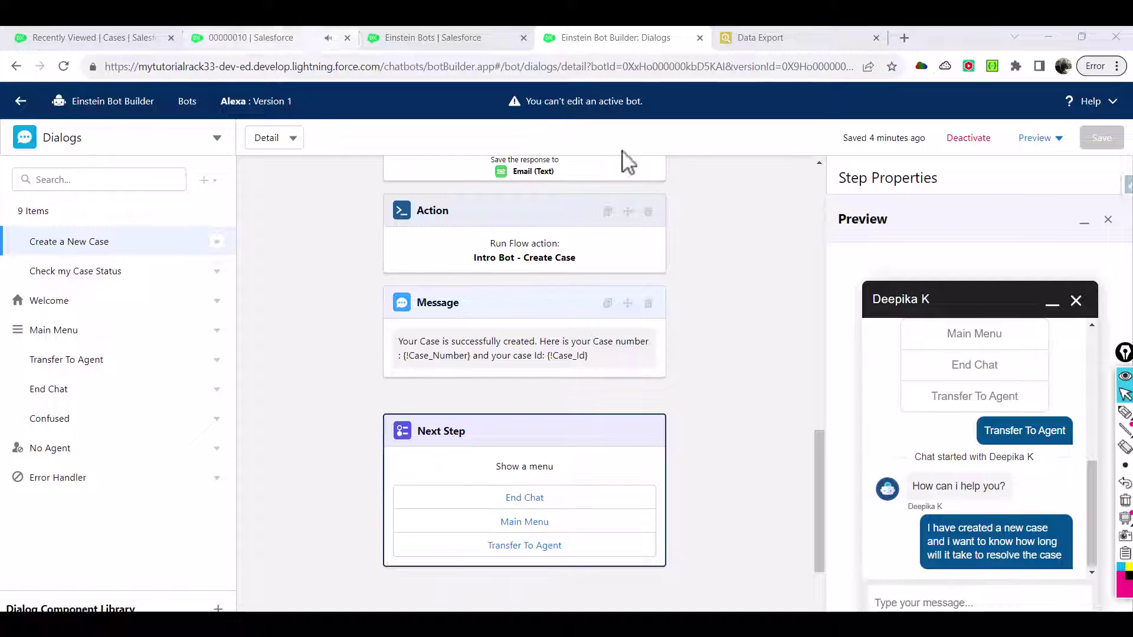
# Reply in chat 00000010 that a case takes 2-3 days to resolve
pyautogui.click(304, 40)
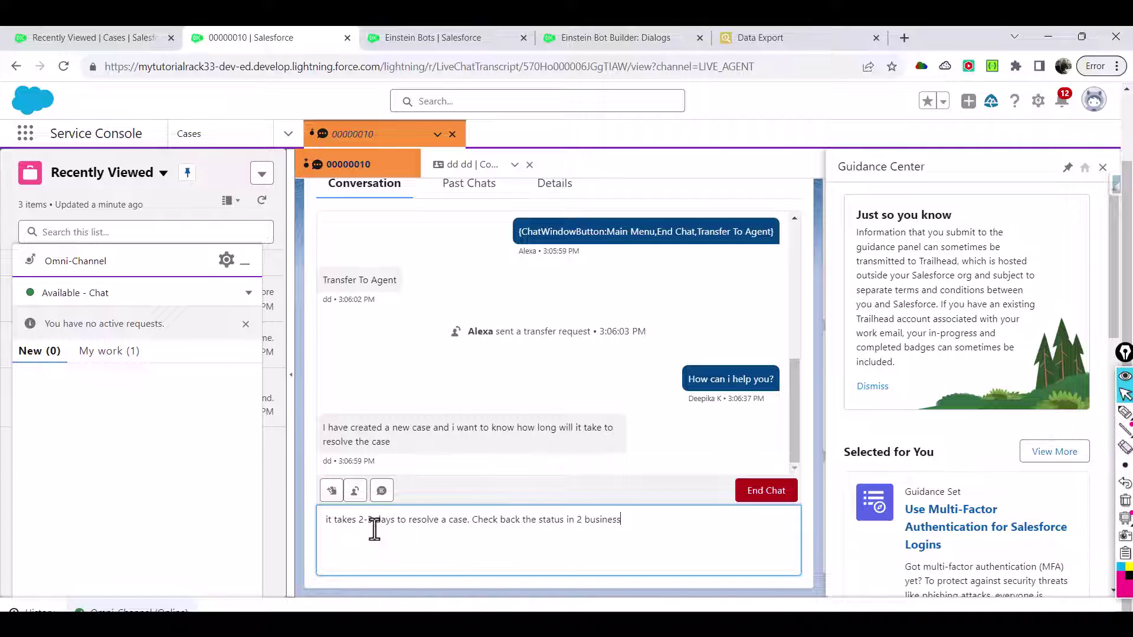
pyautogui.press('Return')
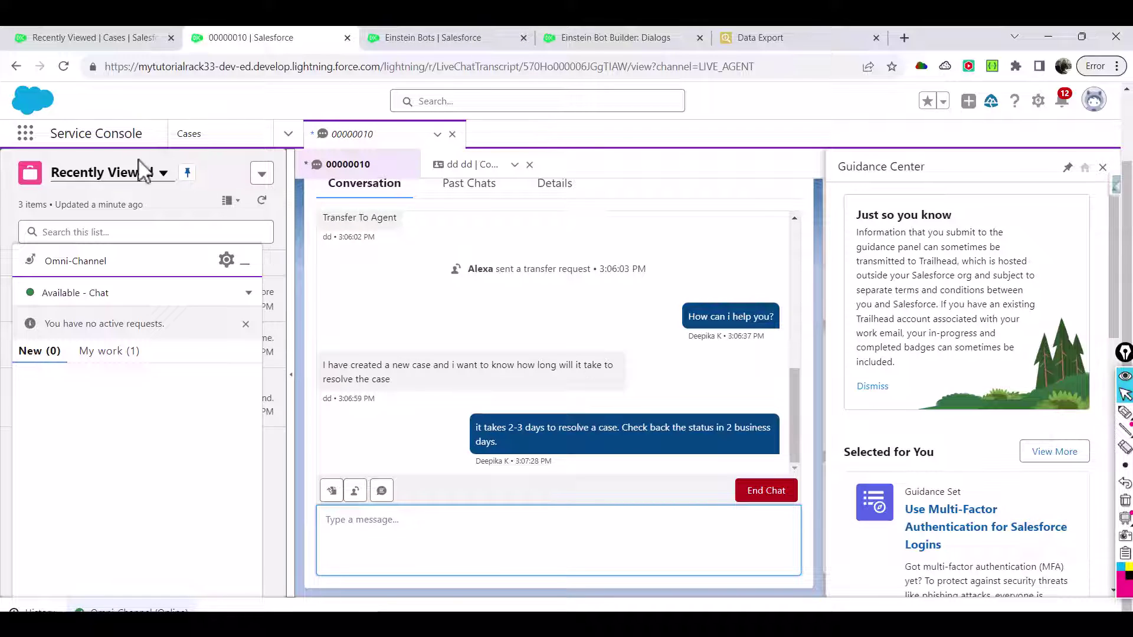
pyautogui.moveTo(50, 134); pyautogui.dragTo(143, 132)
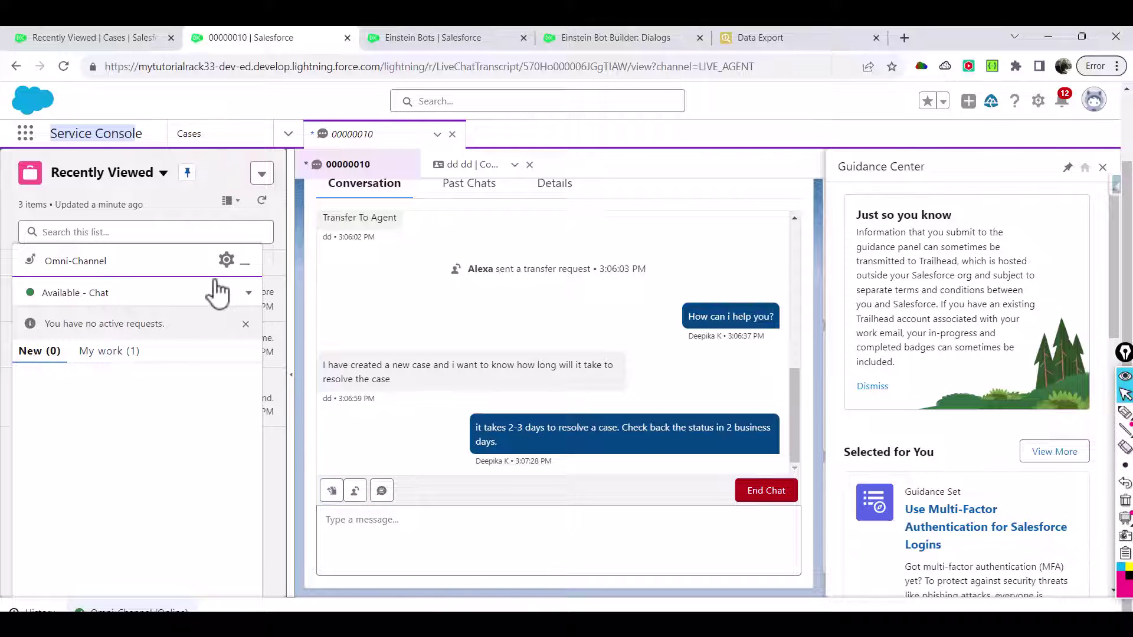
# Go back to the bot's Dialogs page, check the agent's reply in the preview, and begin deactivating the bot
pyautogui.click(478, 37)
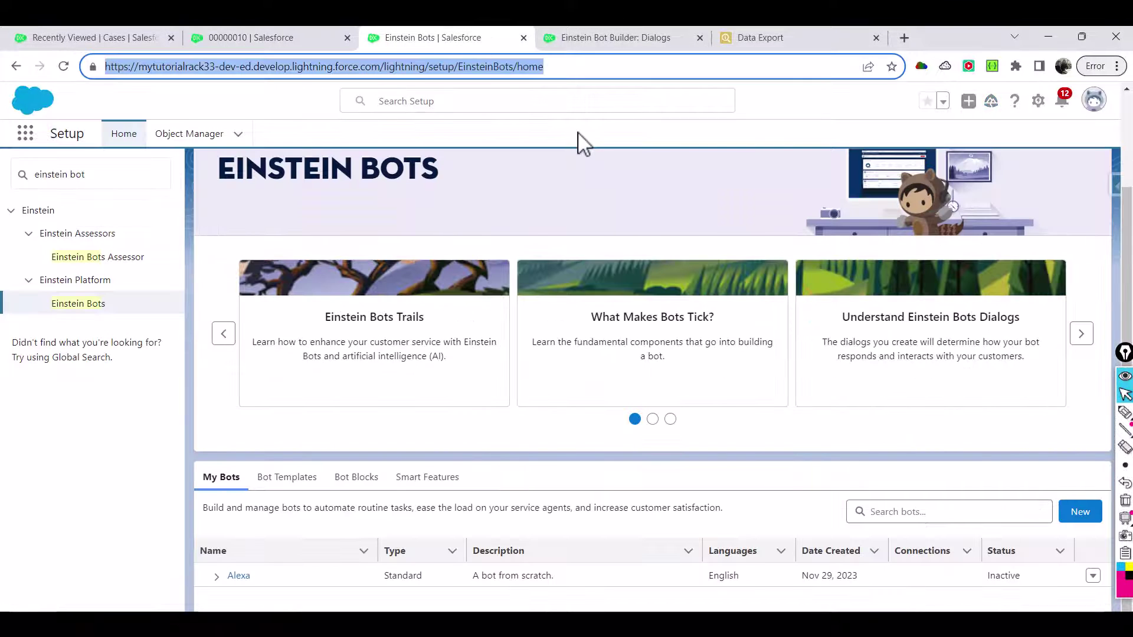
pyautogui.click(630, 39)
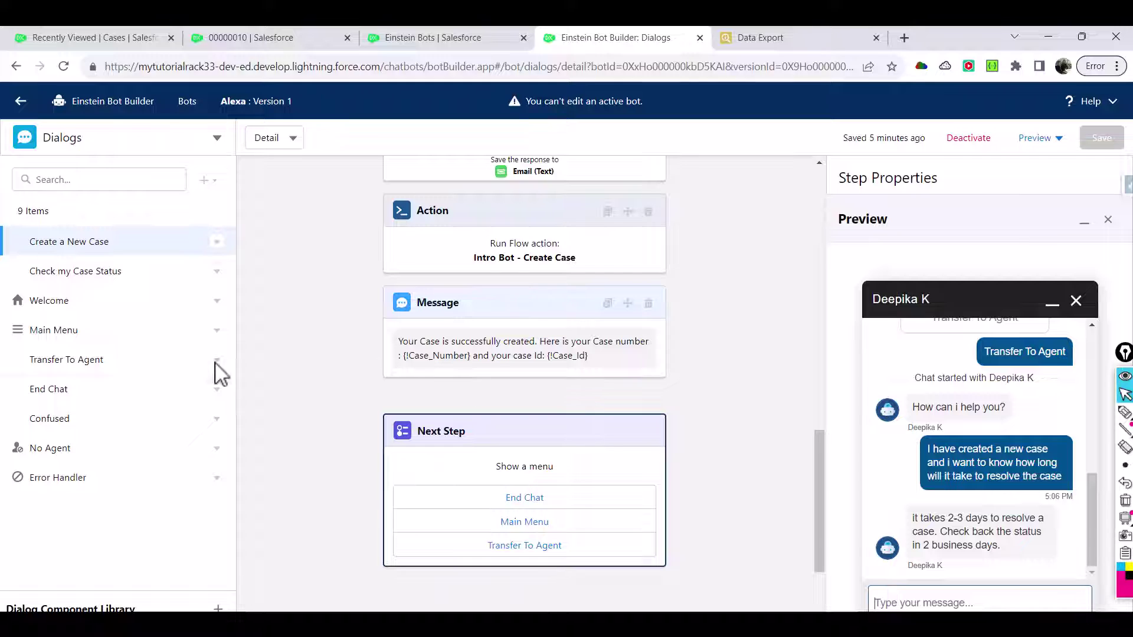
pyautogui.click(965, 141)
# Confirm deactivation and save Transfer To Agent with Show in Bot Options Menu ticked
pyautogui.click(770, 392)
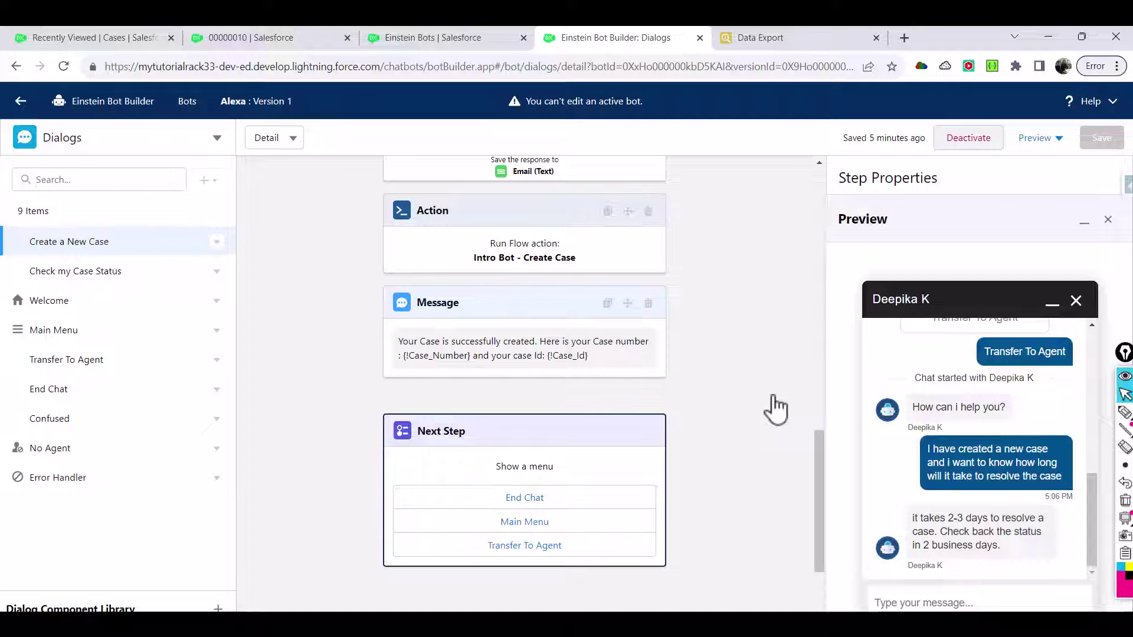
pyautogui.click(217, 360)
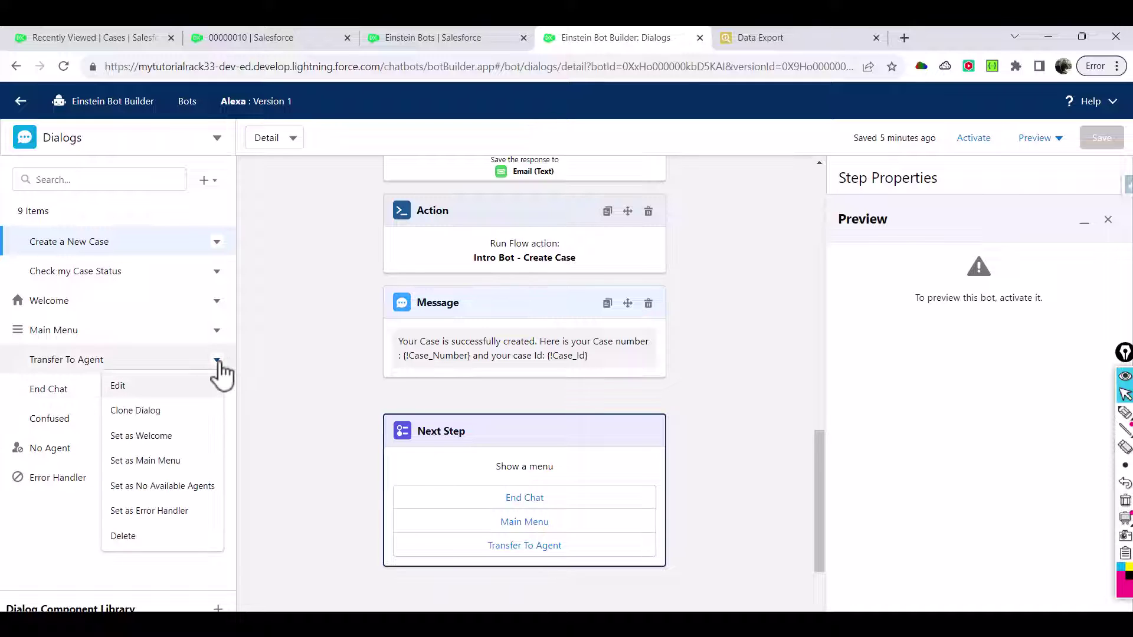
pyautogui.click(146, 387)
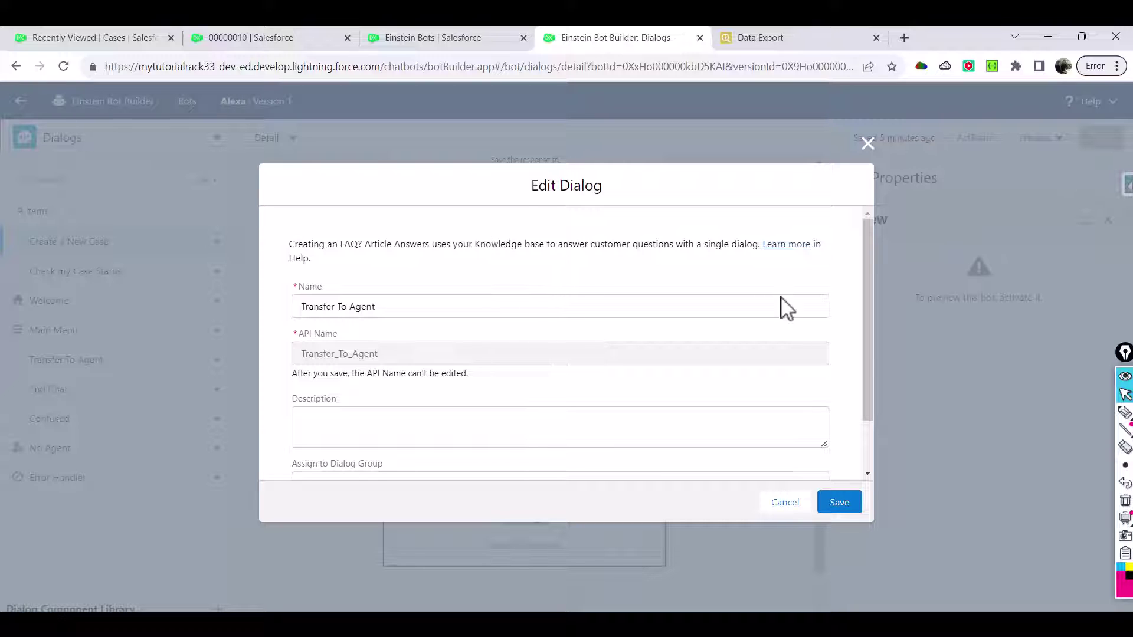
pyautogui.moveTo(865, 360); pyautogui.dragTo(869, 421)
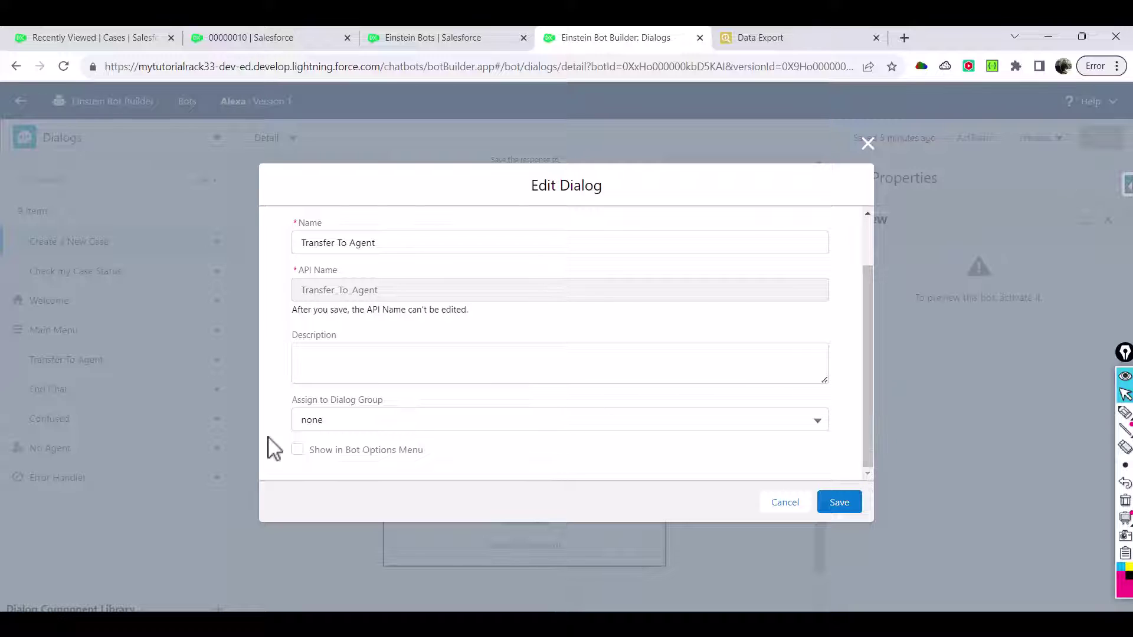
pyautogui.click(298, 452)
pyautogui.moveTo(422, 453); pyautogui.dragTo(308, 452)
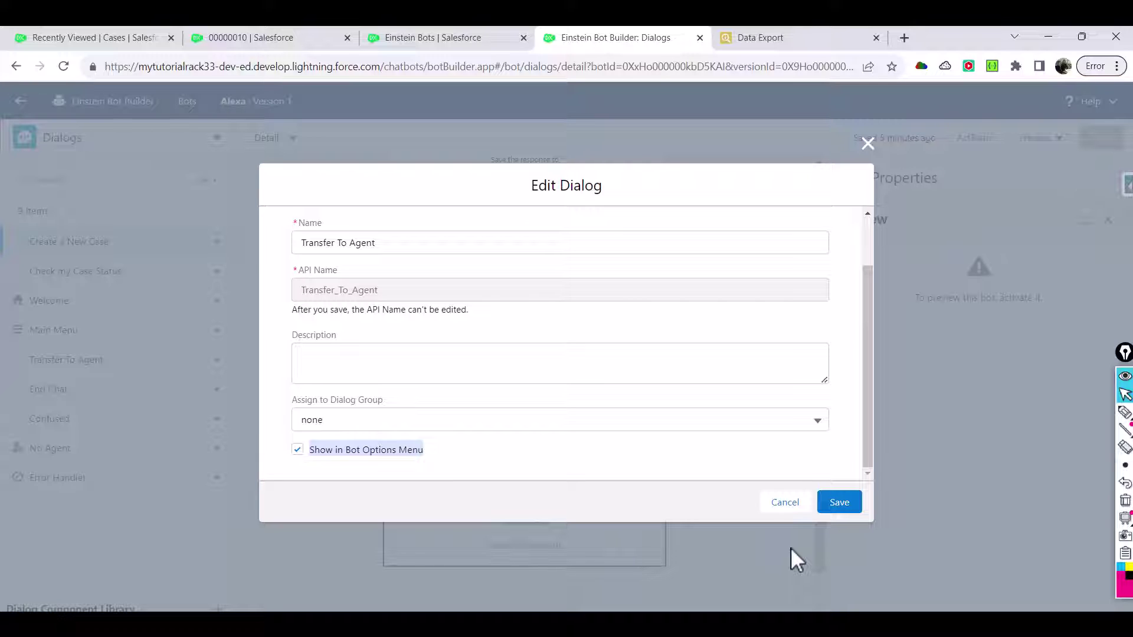
pyautogui.click(839, 505)
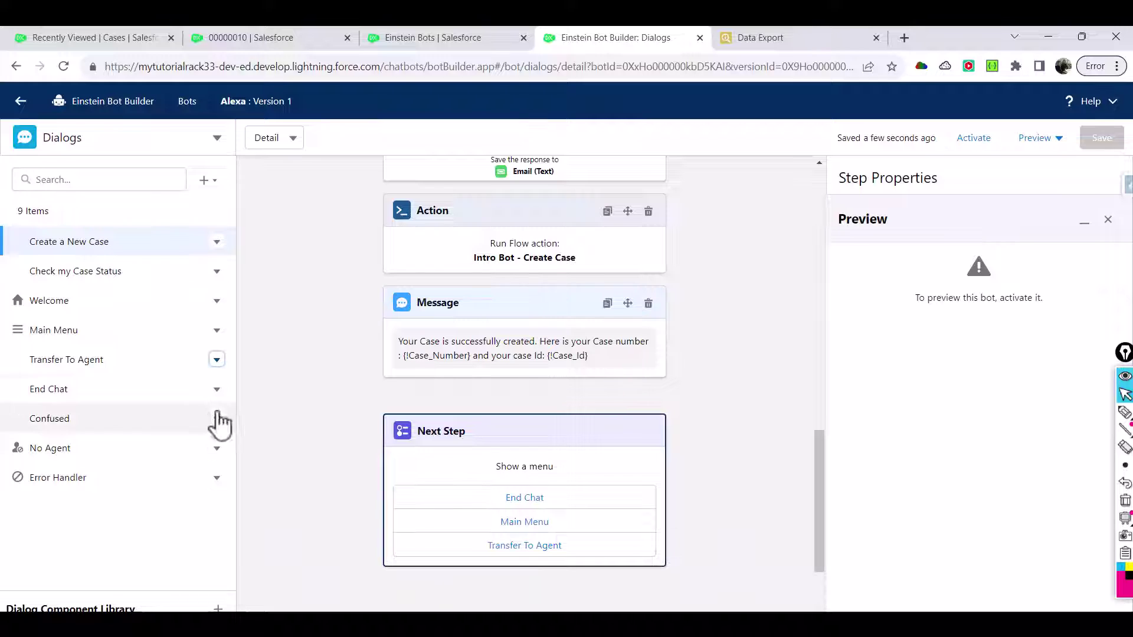
# Save the End Chat dialog with Show in Bot Options Menu ticked
pyautogui.click(216, 390)
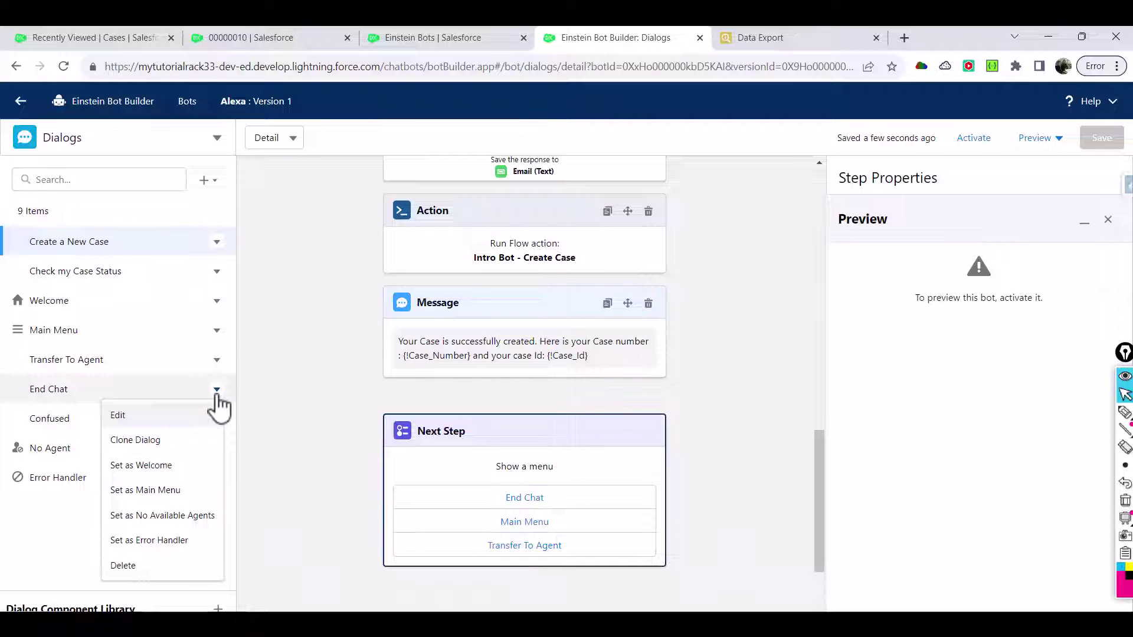
pyautogui.click(141, 417)
pyautogui.moveTo(871, 399); pyautogui.dragTo(871, 451)
pyautogui.click(323, 454)
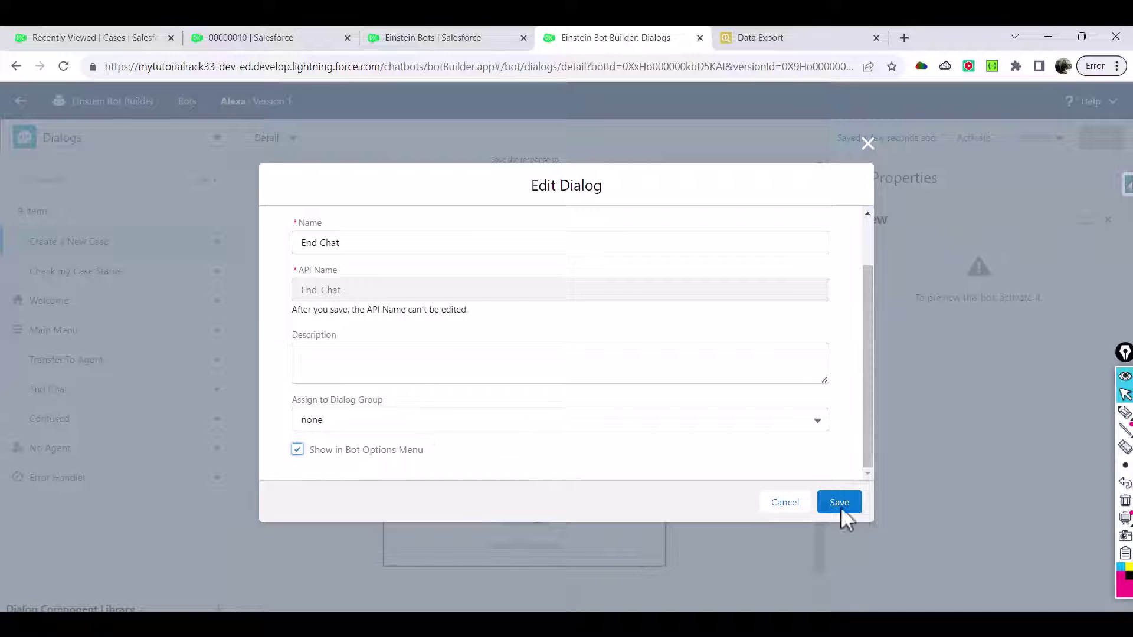
pyautogui.click(856, 511)
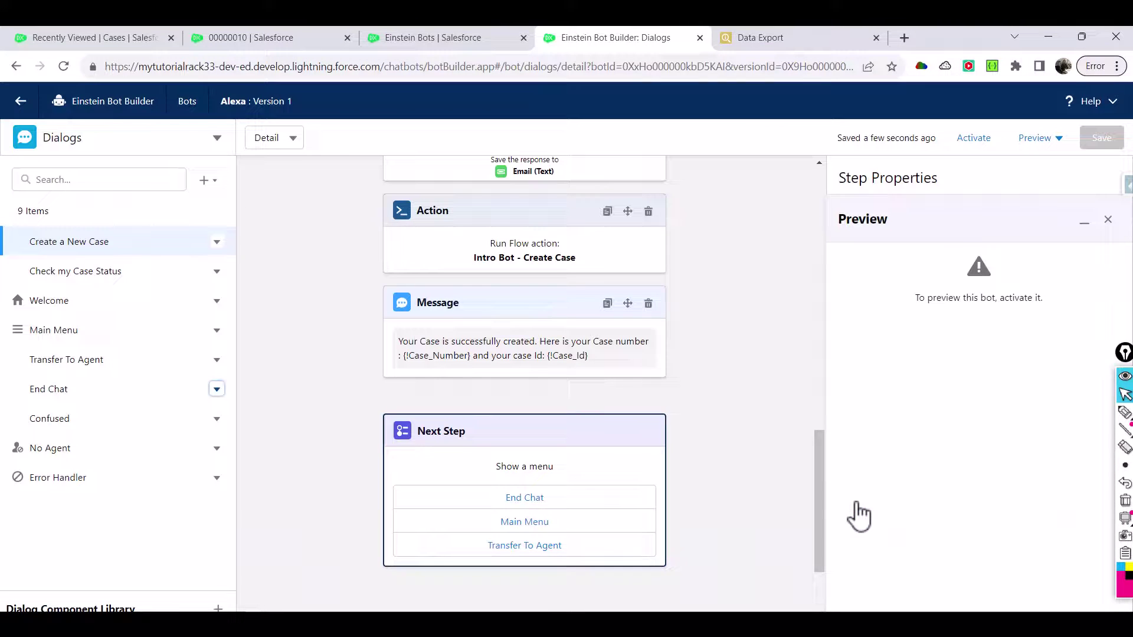
# Reactivate the bot and open a preview chat through the BotEnabledGroup connection
pyautogui.click(984, 145)
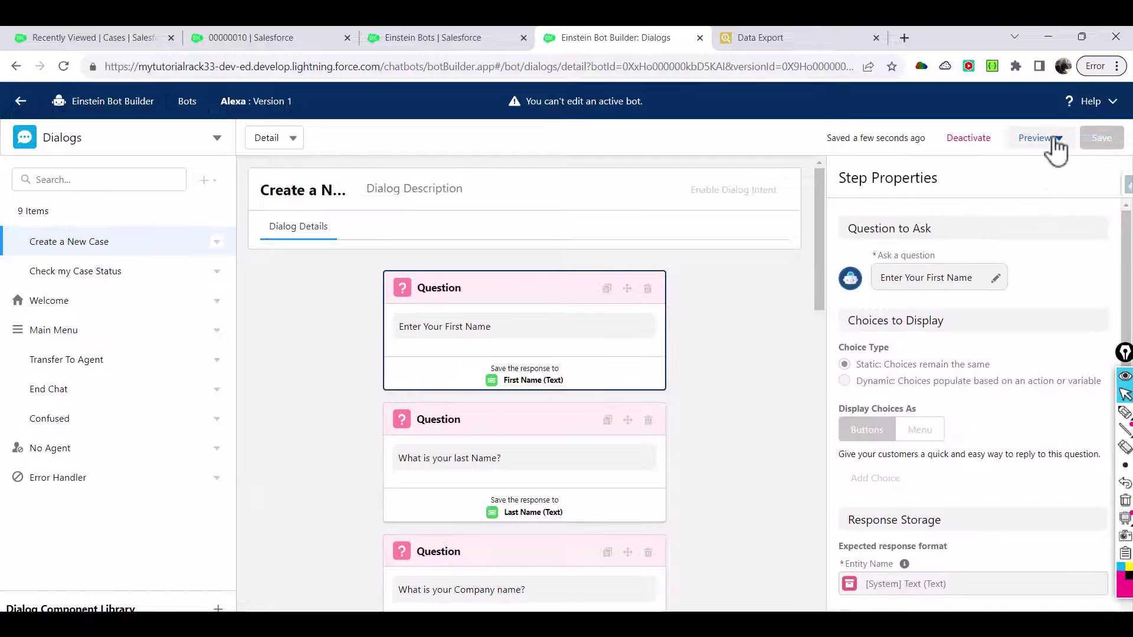
pyautogui.click(1055, 142)
pyautogui.click(1025, 167)
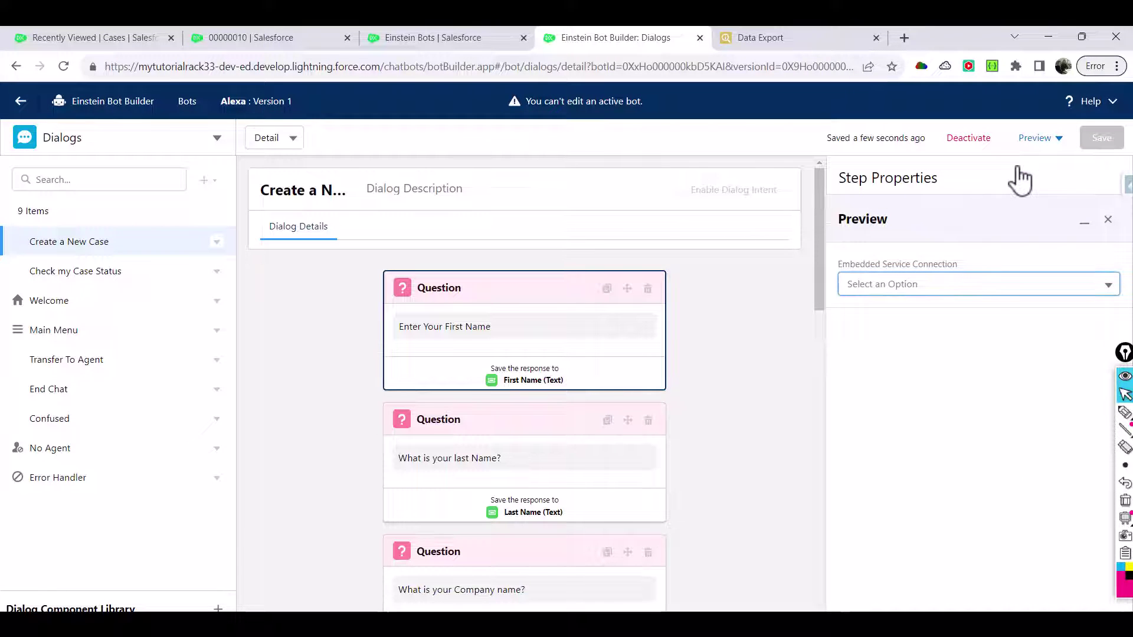
pyautogui.click(921, 286)
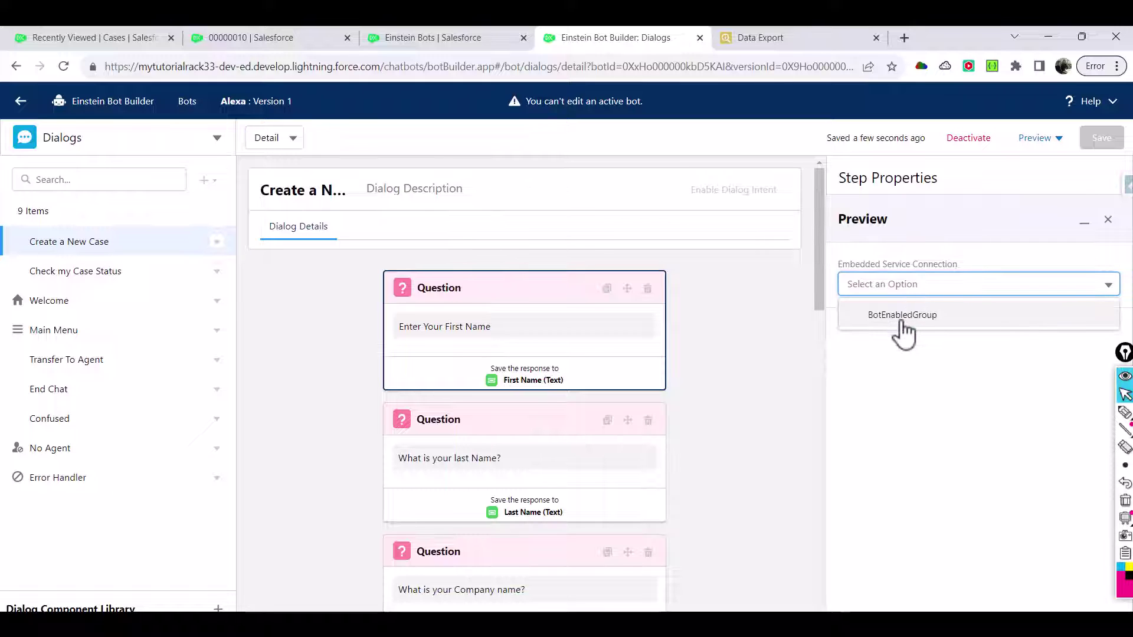
pyautogui.click(903, 330)
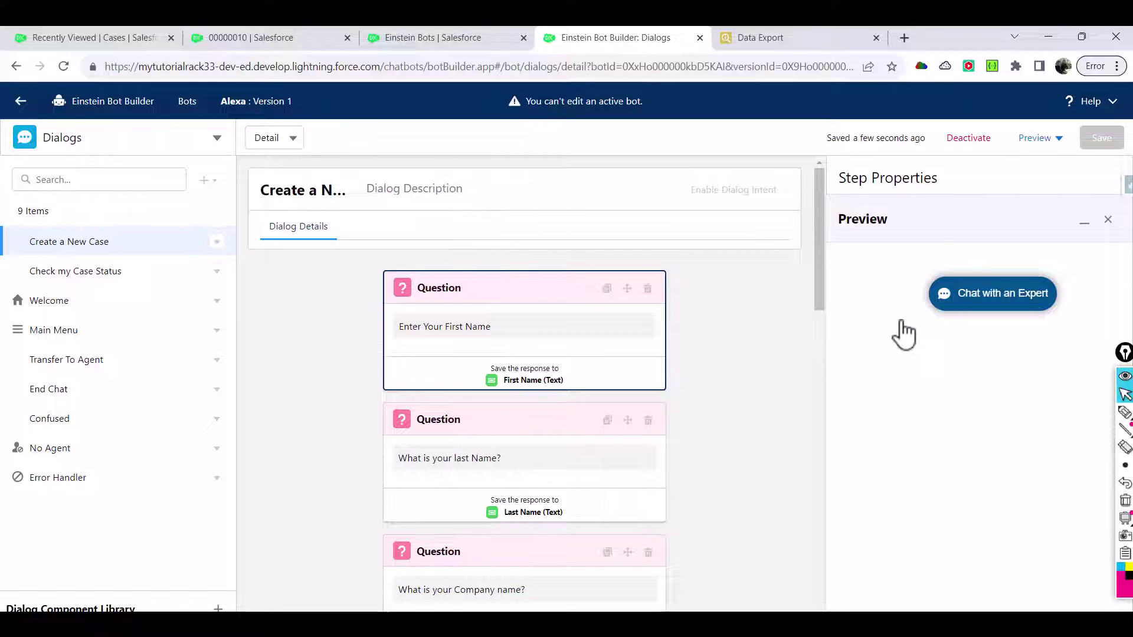
pyautogui.click(994, 298)
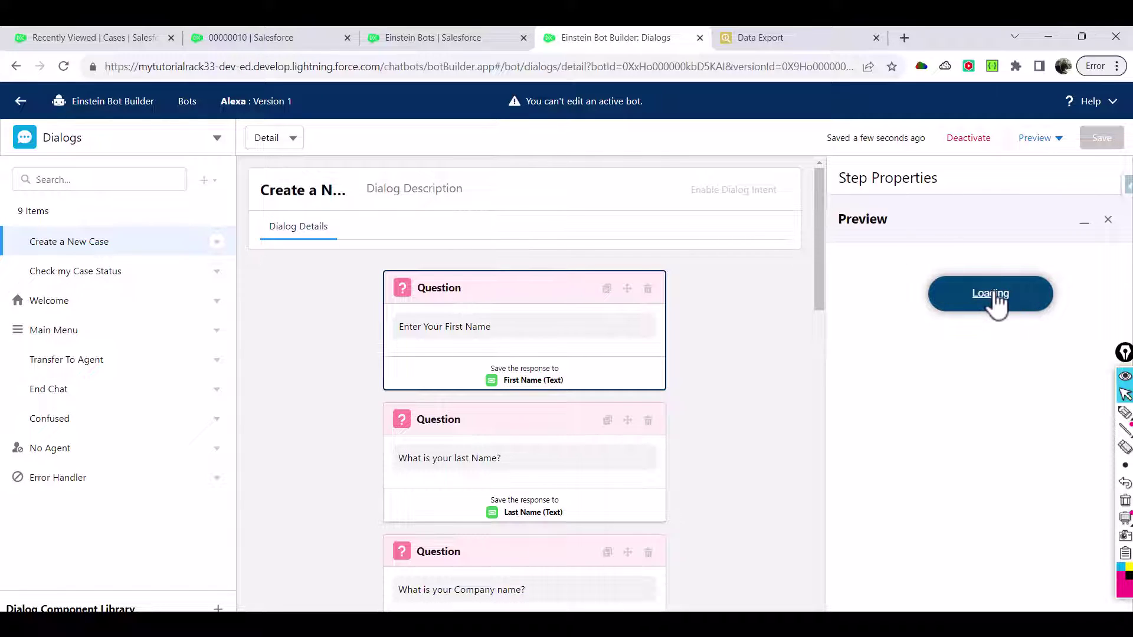
# Enter the pre-chat first and last names, start chatting, and pick Transfer To Agent from the menu
pyautogui.click(943, 349)
pyautogui.write('dd')
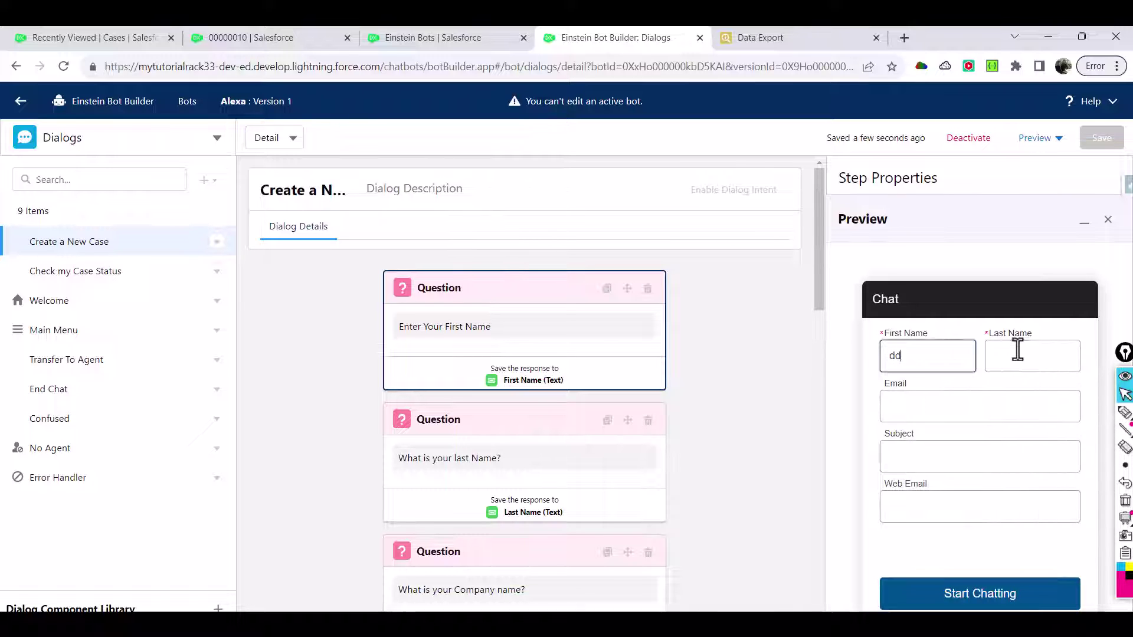
pyautogui.click(1018, 349)
pyautogui.write('wqw')
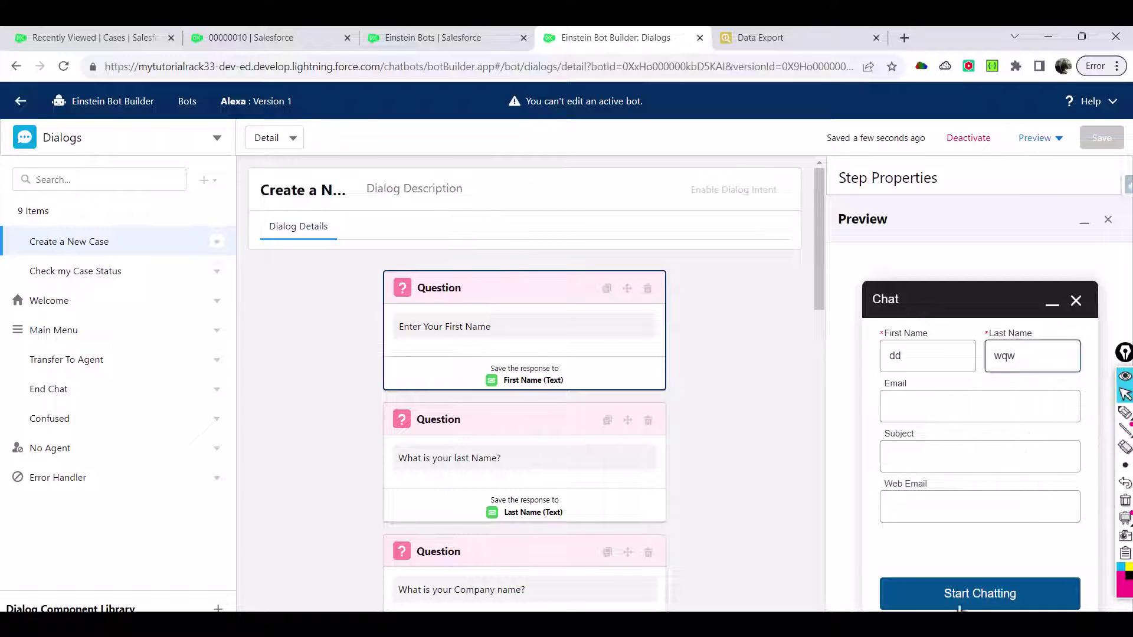
pyautogui.click(999, 597)
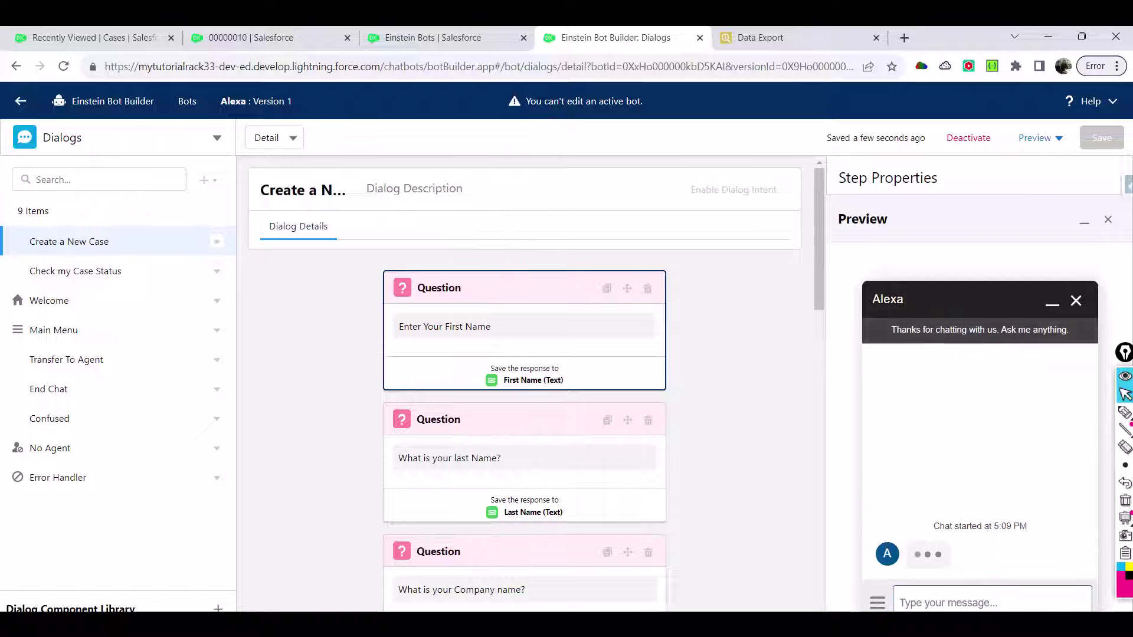
pyautogui.click(877, 602)
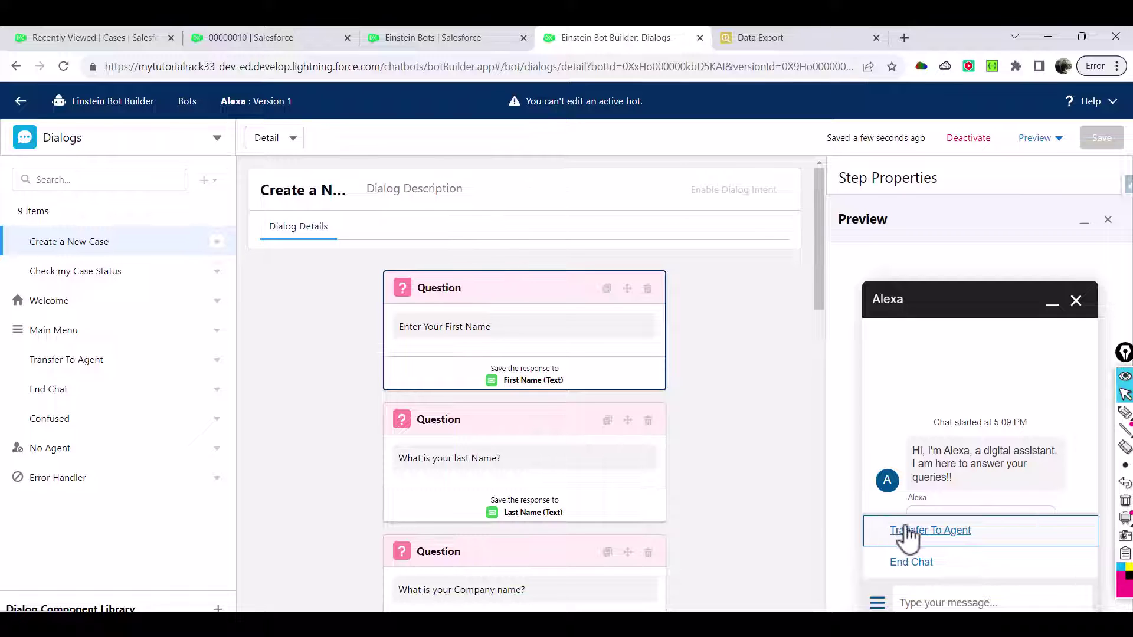
pyautogui.click(902, 532)
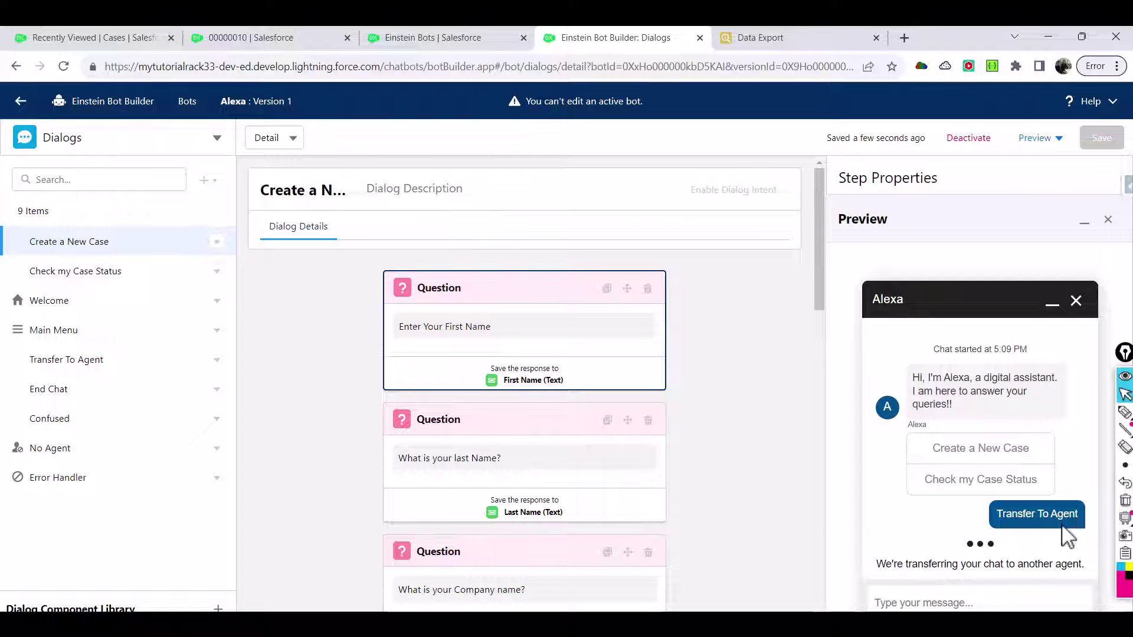
# Accept transferred chat 00000011 in Omni-Channel and reply 'How can i help you'
pyautogui.click(285, 37)
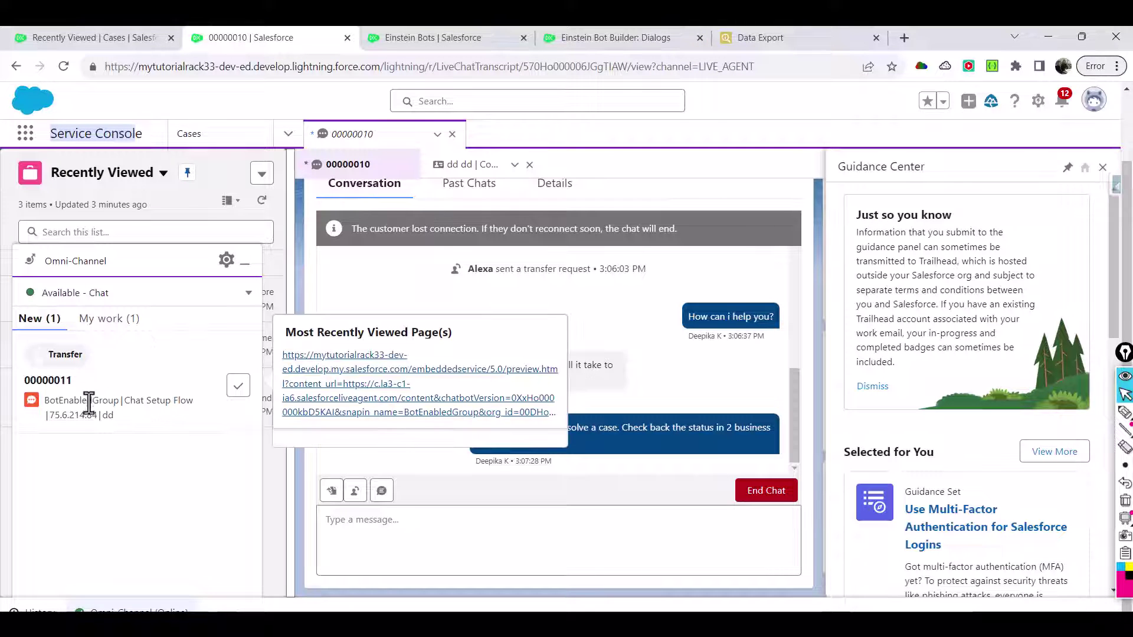
pyautogui.click(239, 388)
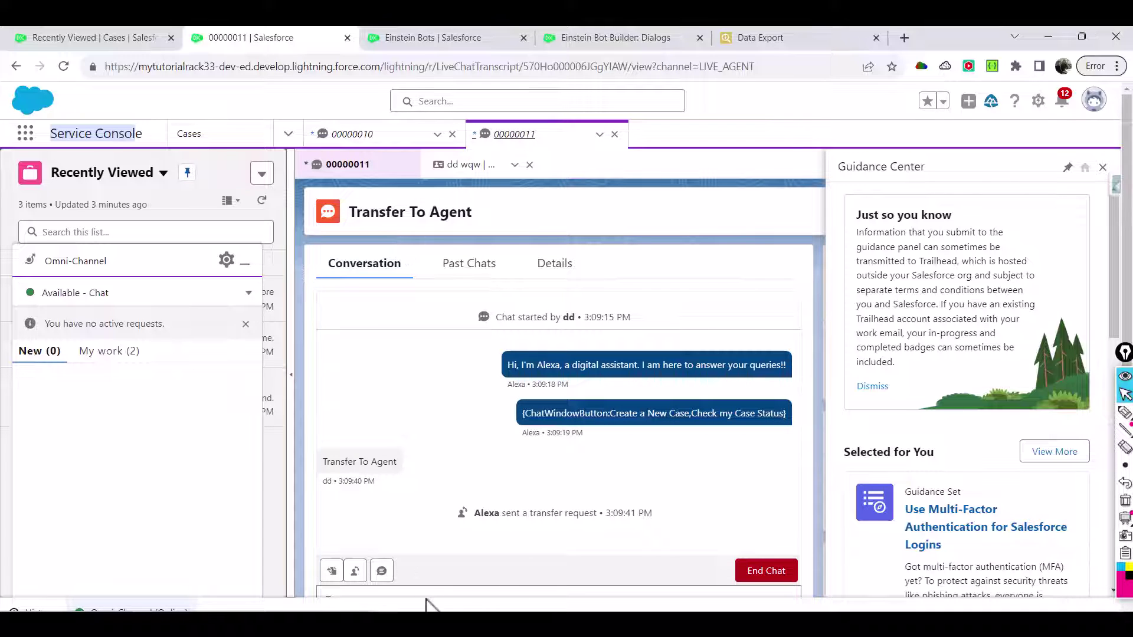
pyautogui.moveTo(1115, 254); pyautogui.dragTo(1114, 285)
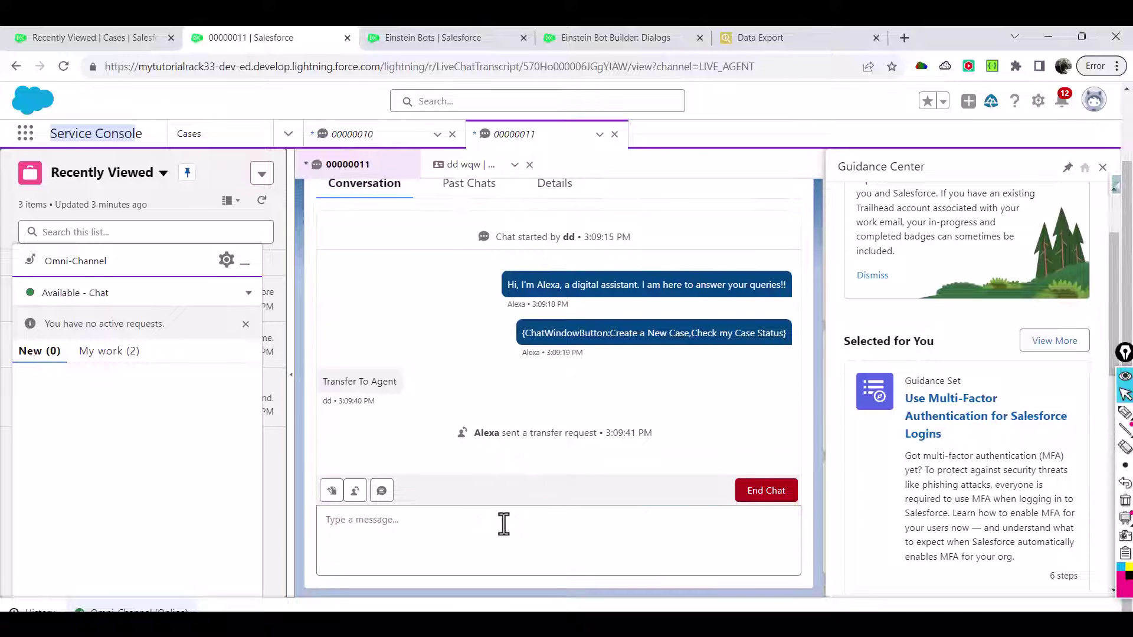
pyautogui.click(503, 523)
pyautogui.write('How can i h')
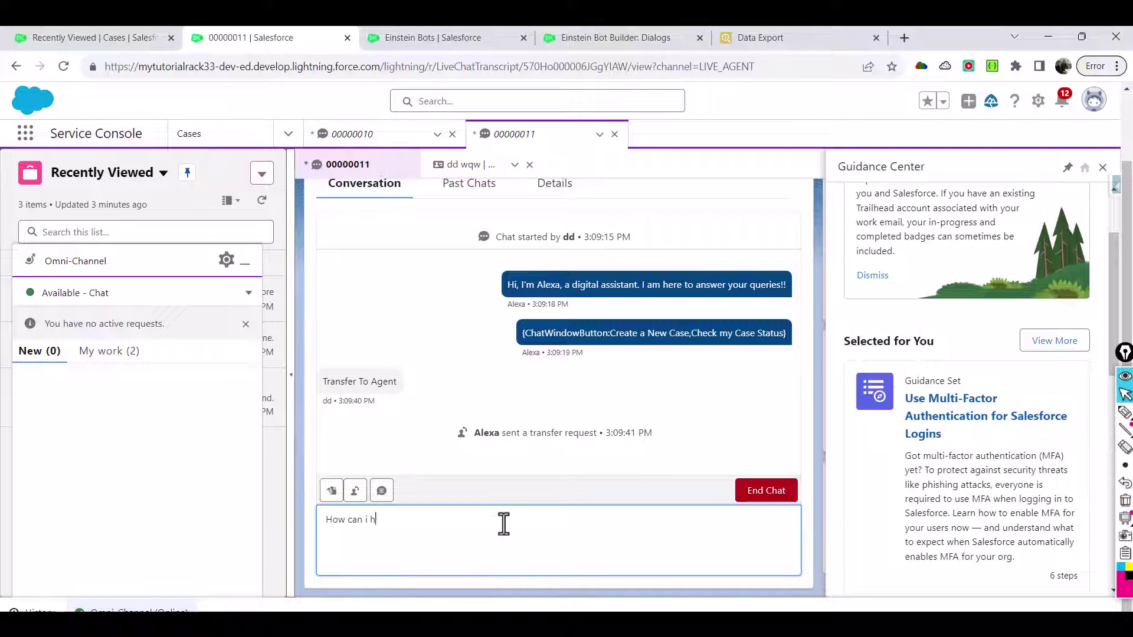
pyautogui.write('elp you')
pyautogui.press('Return')
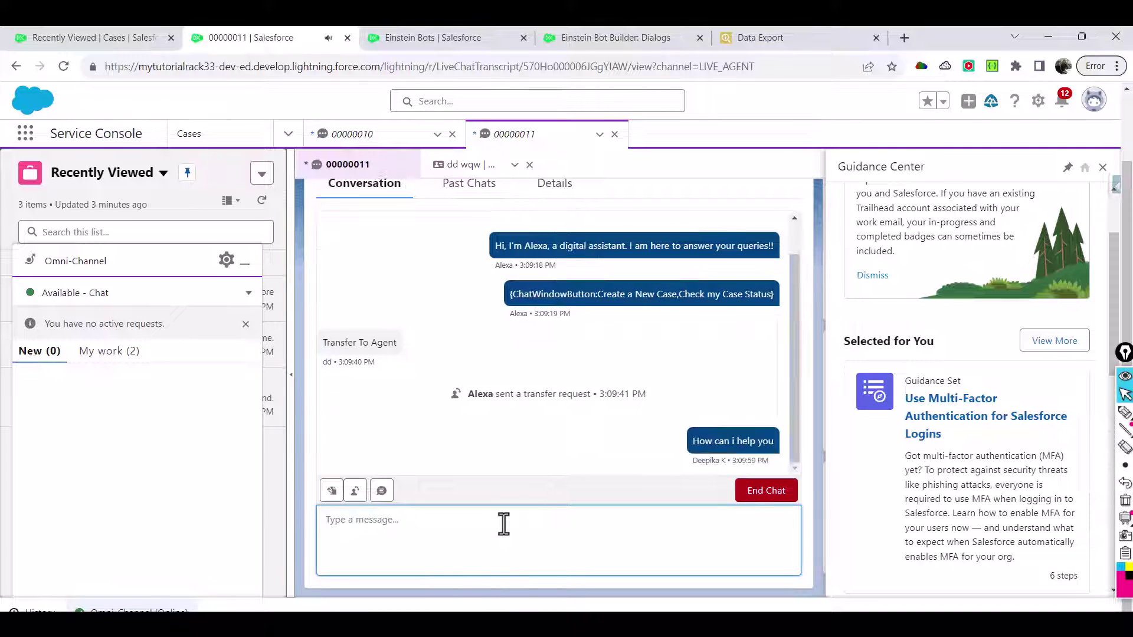
pyautogui.click(630, 41)
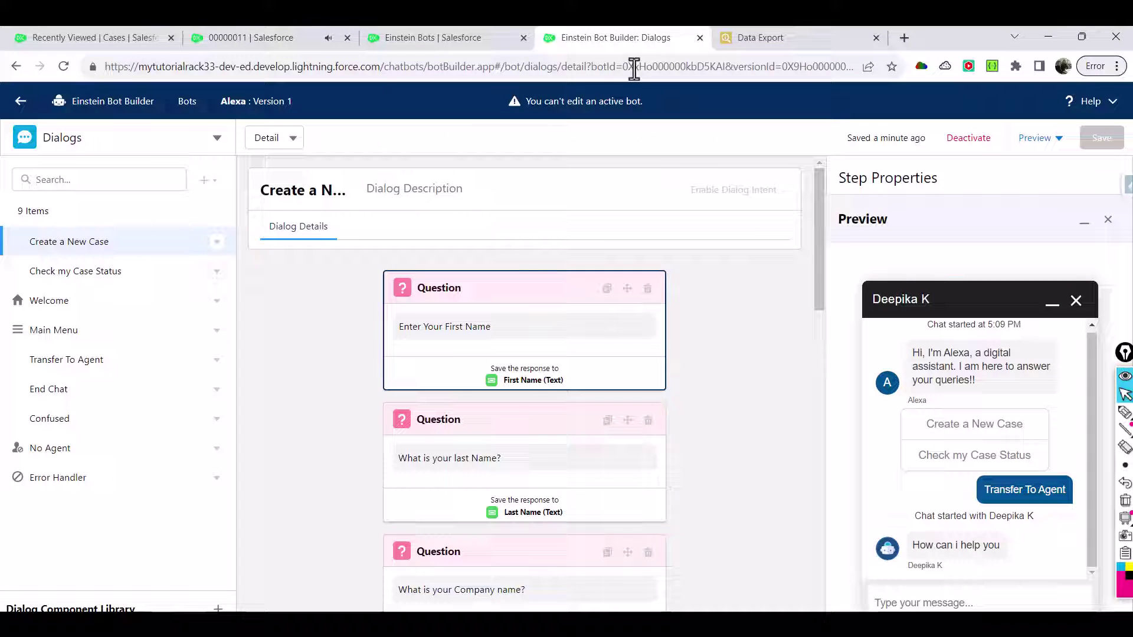
# Send 'i need to check something with you' as the customer in the preview chat
pyautogui.click(959, 592)
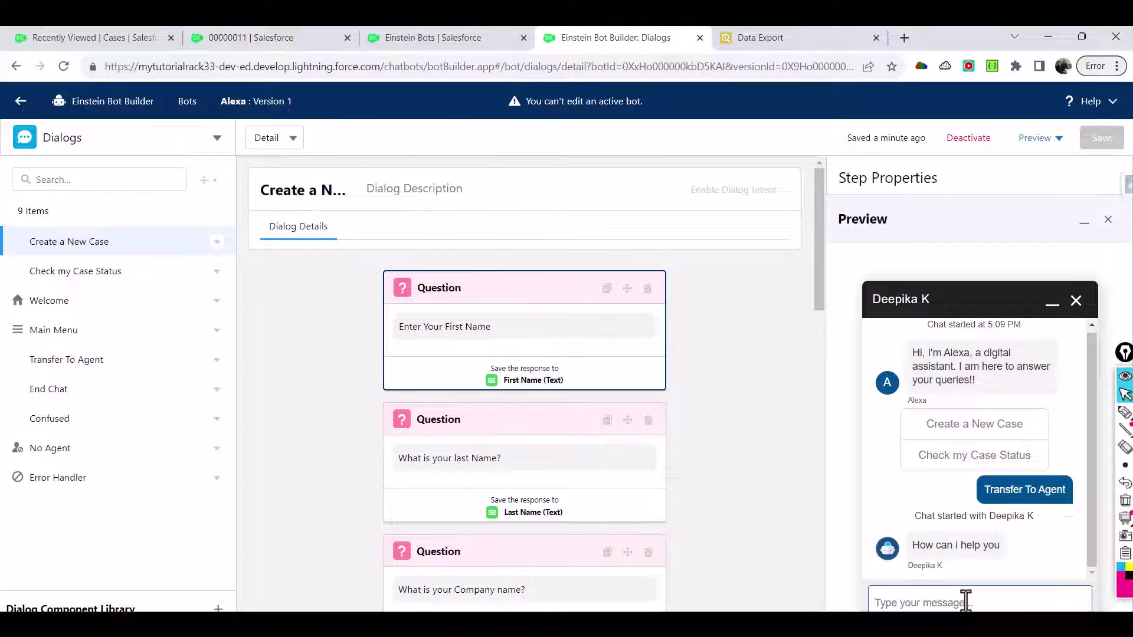
pyautogui.write('i need to')
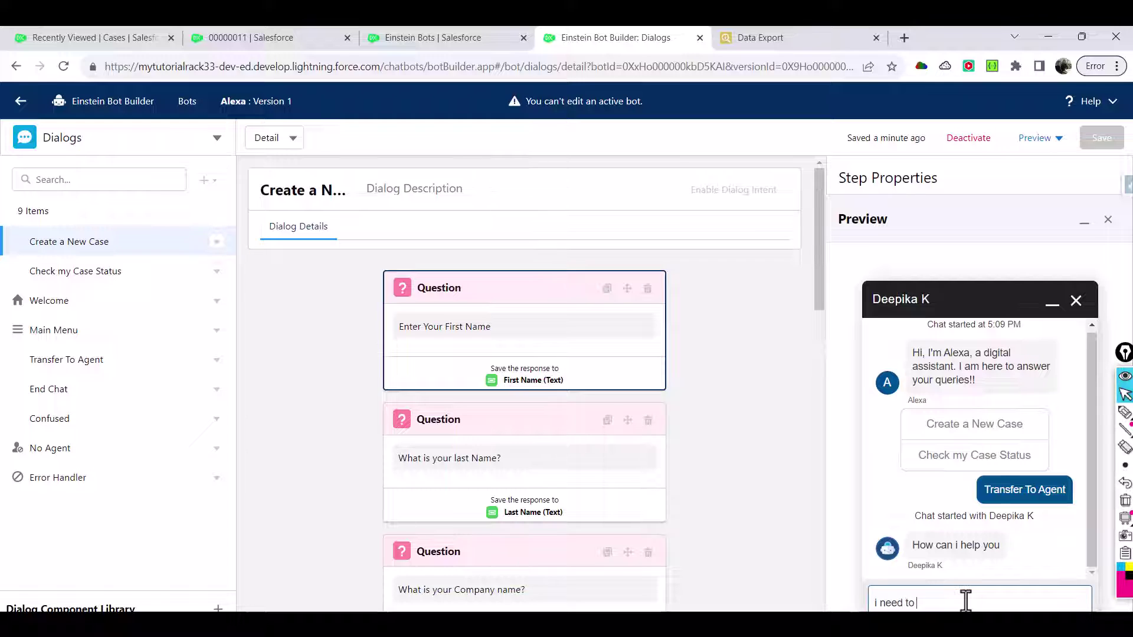
pyautogui.write(' check something with you')
pyautogui.press('Return')
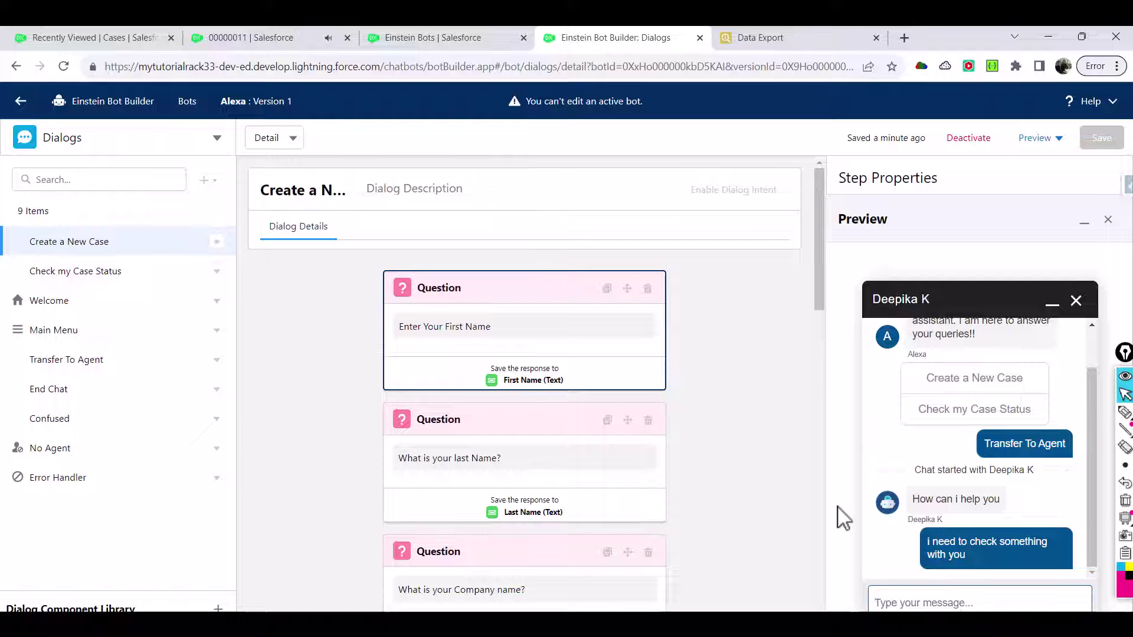